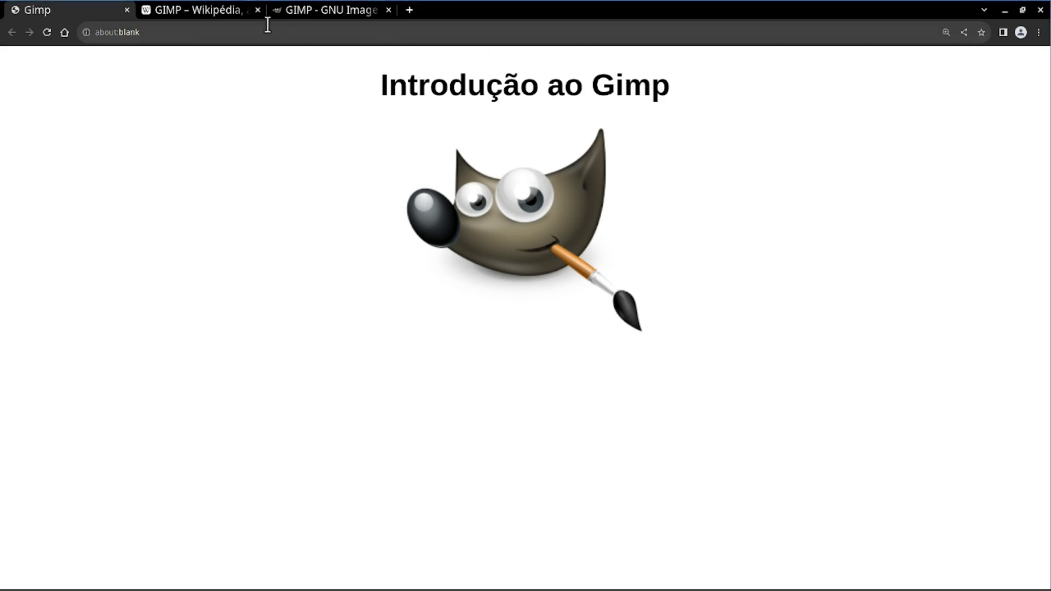
Examine the introduction of the Portuguese Wikipedia article on GIMP, including its raster image link
click(174, 7)
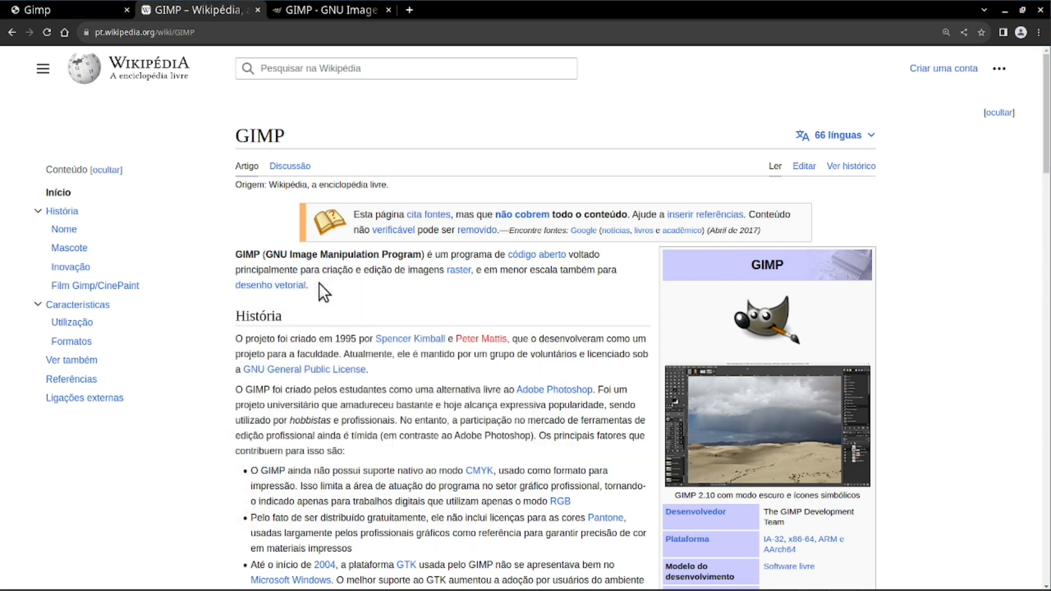
mouse_move(302, 289)
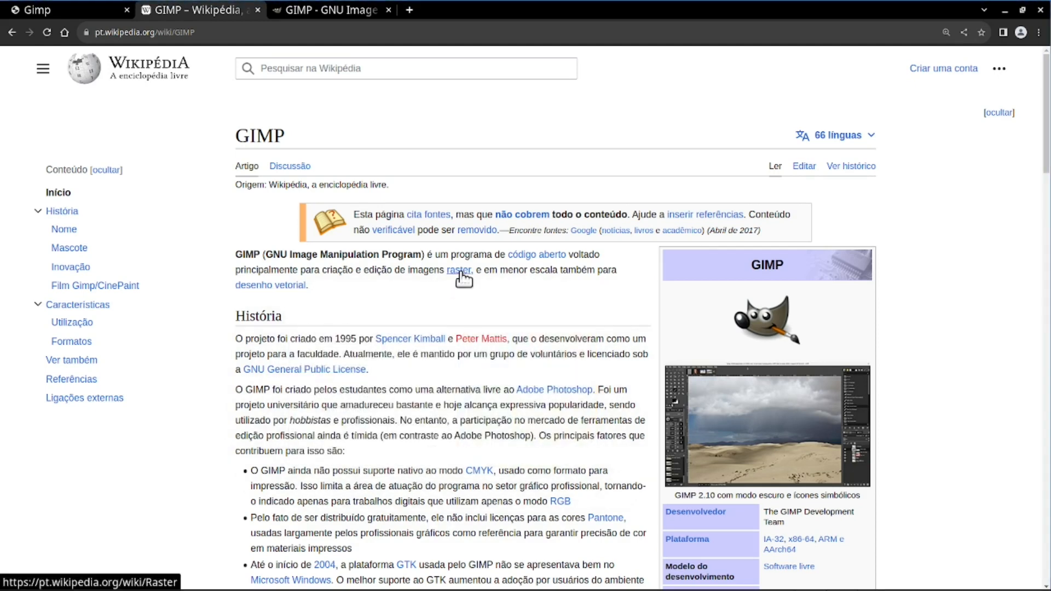
mouse_move(460, 274)
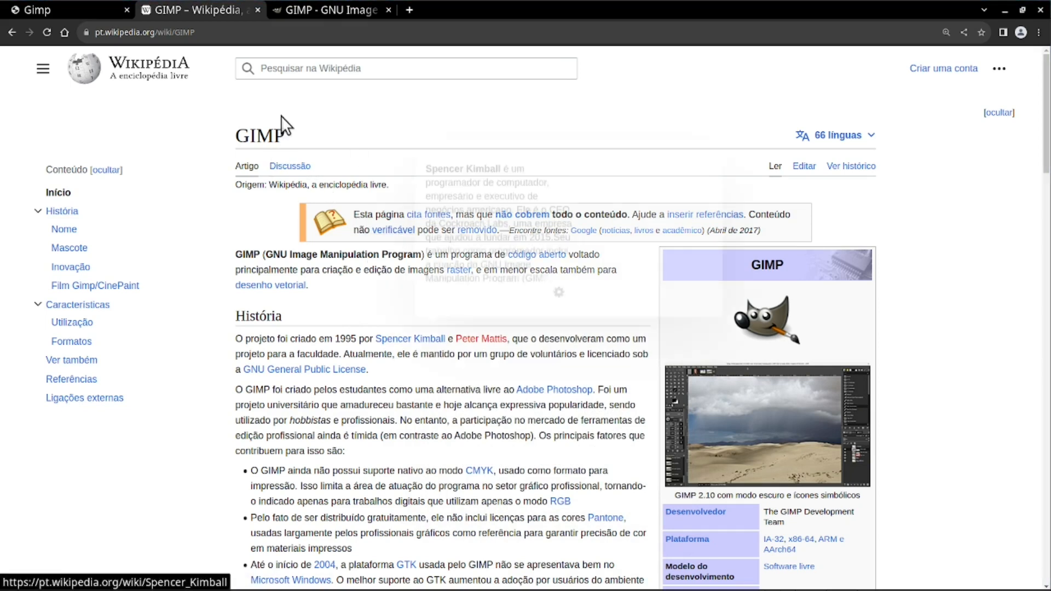
View the official GIMP website and reveal its full web address
click(314, 11)
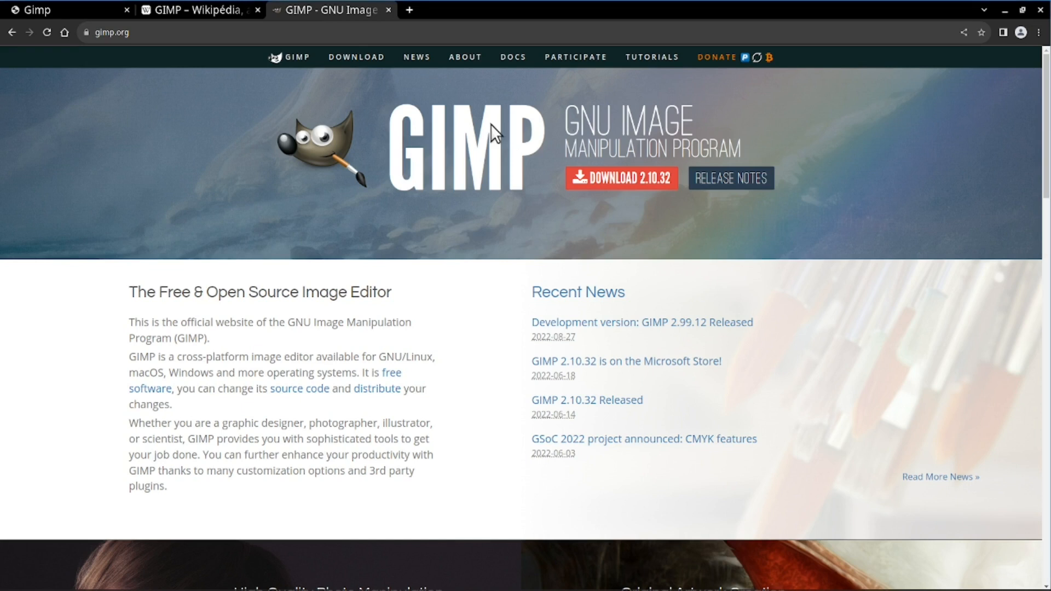
click(155, 34)
drag(155, 34, 80, 35)
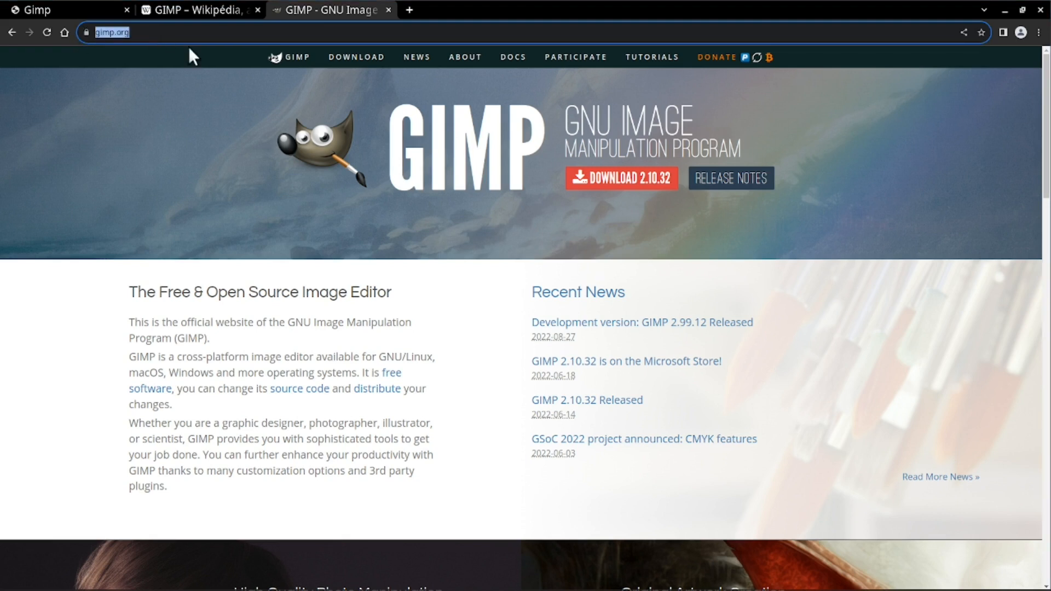
click(144, 33)
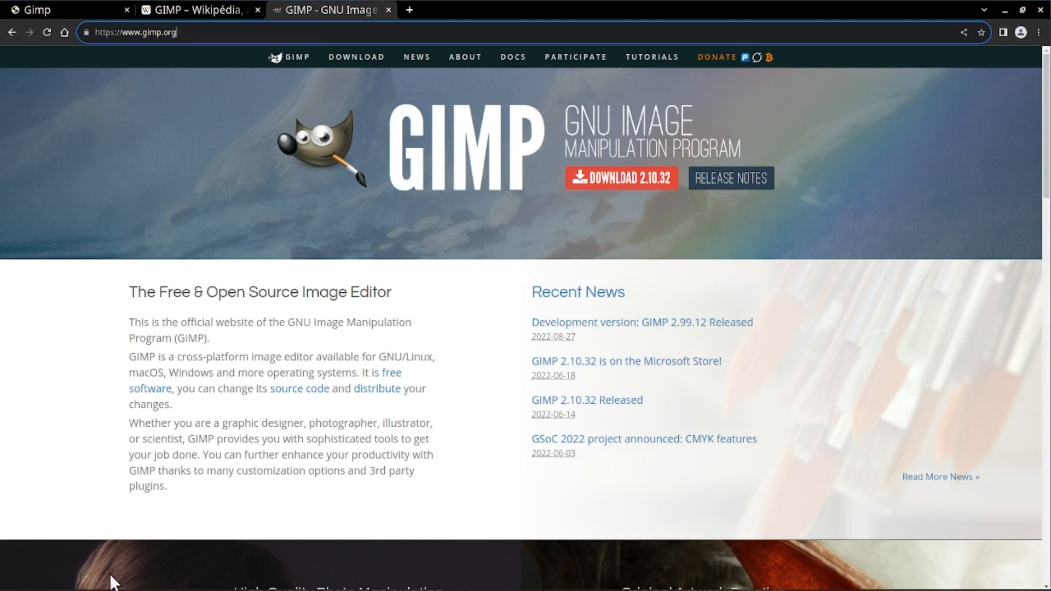
Switch to GIMP and turn off single-window mode
click(70, 581)
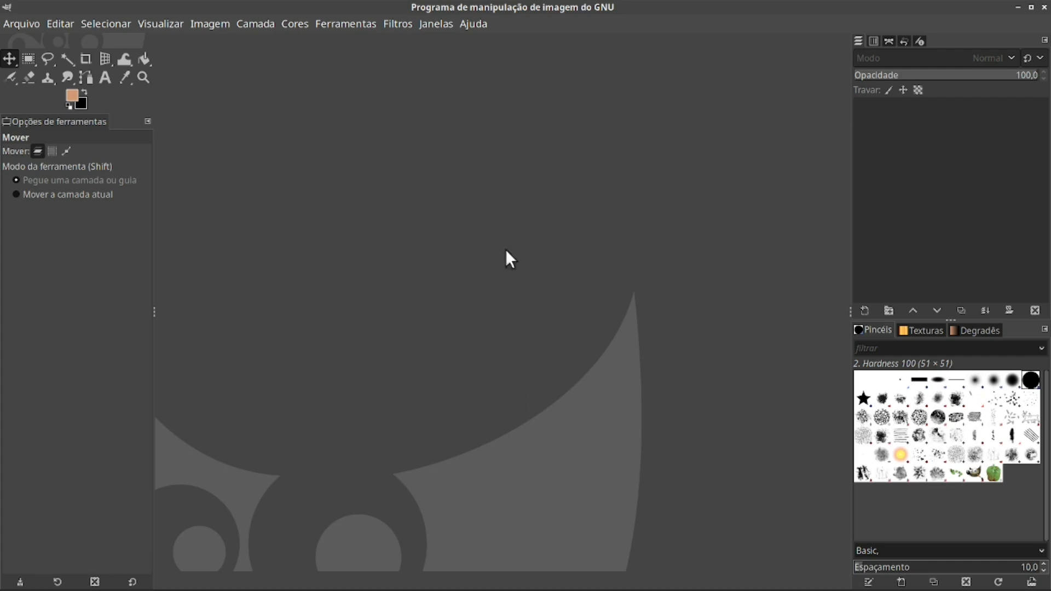
click(444, 25)
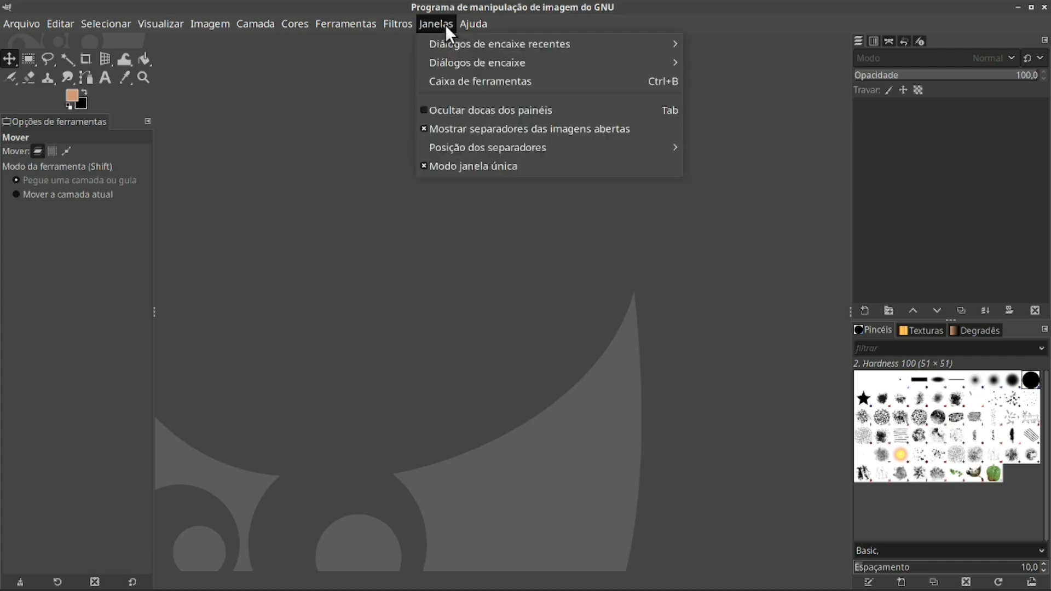
click(467, 166)
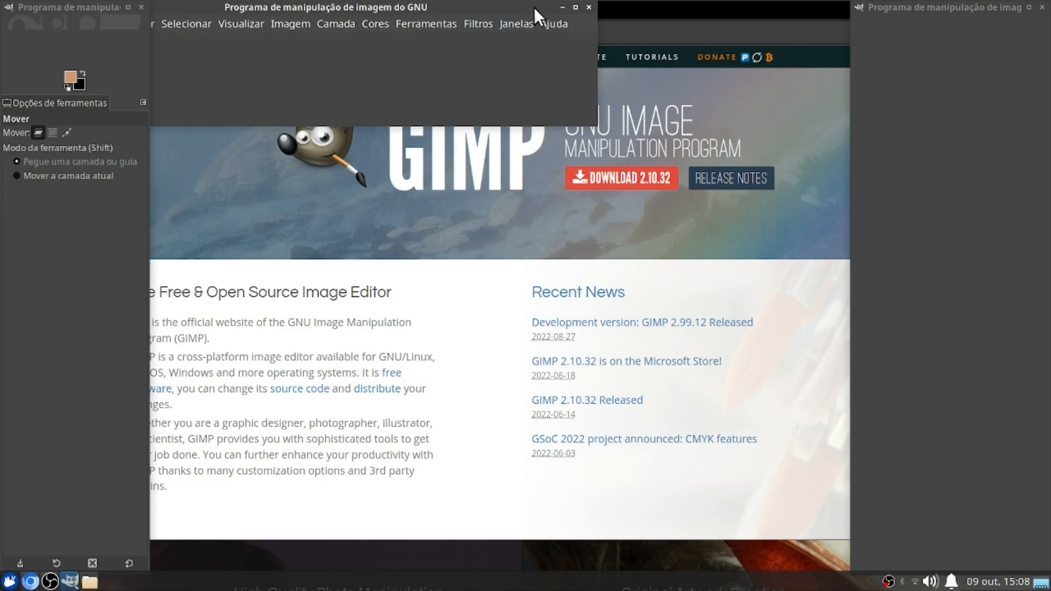
Reposition the floating main window between the toolbox and layers docks, and turn single-window mode back on
drag(488, 4, 644, 12)
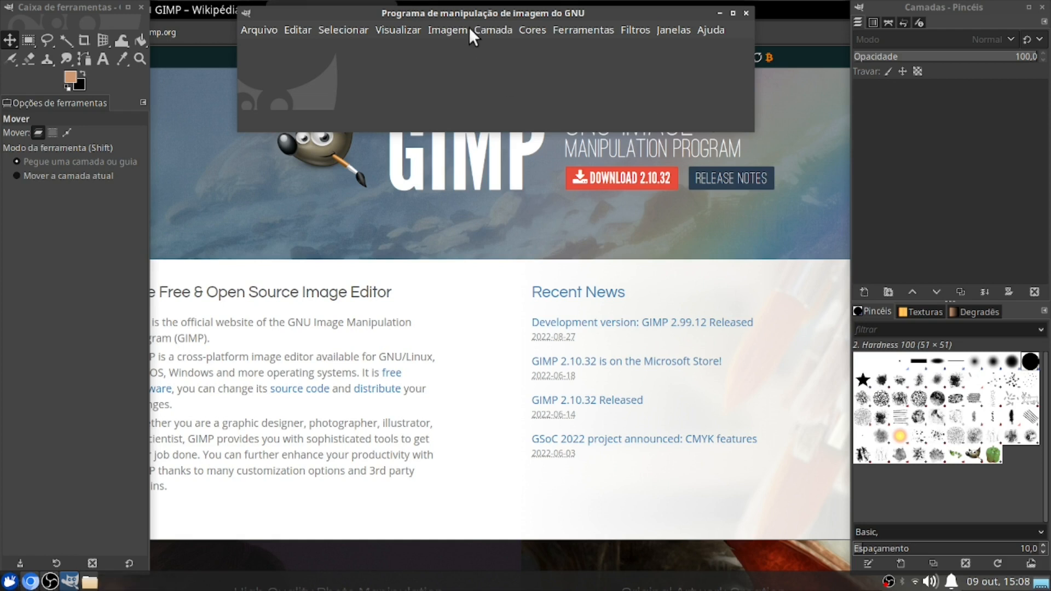
drag(475, 12, 446, 6)
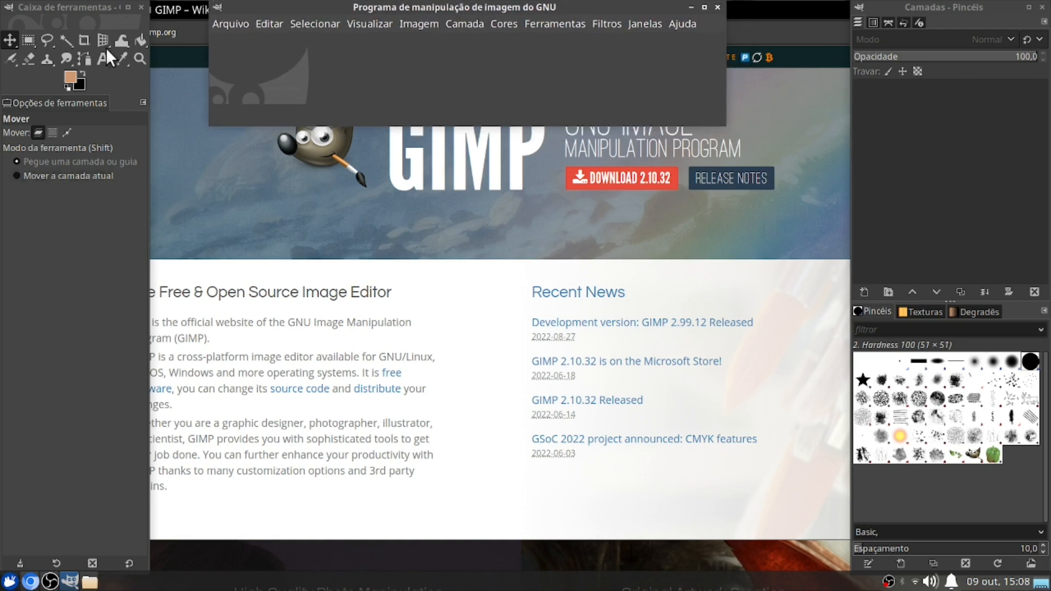
drag(415, 3, 457, 22)
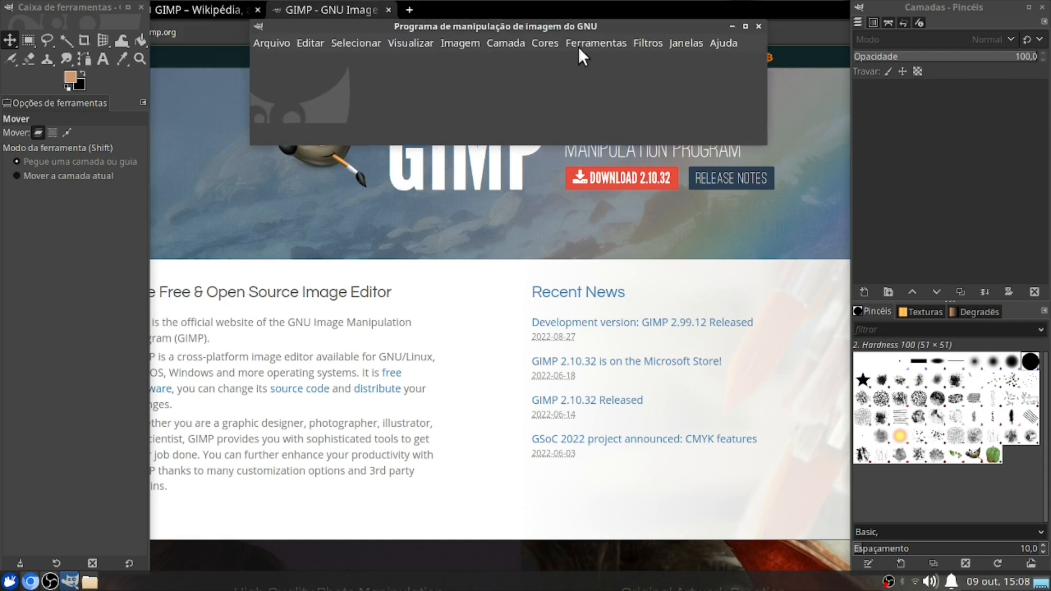
drag(429, 27, 411, 8)
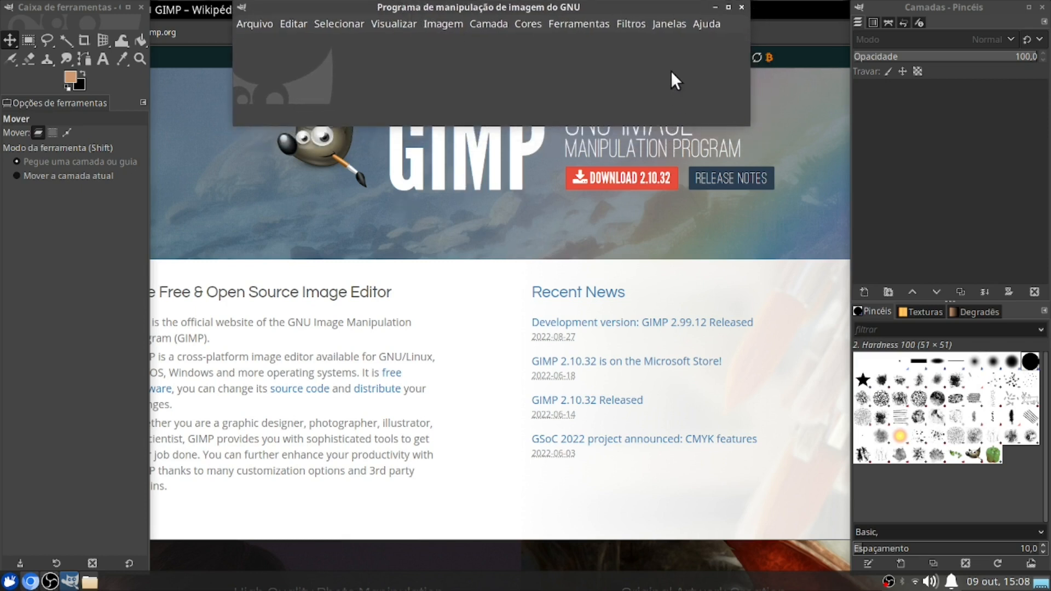
click(674, 24)
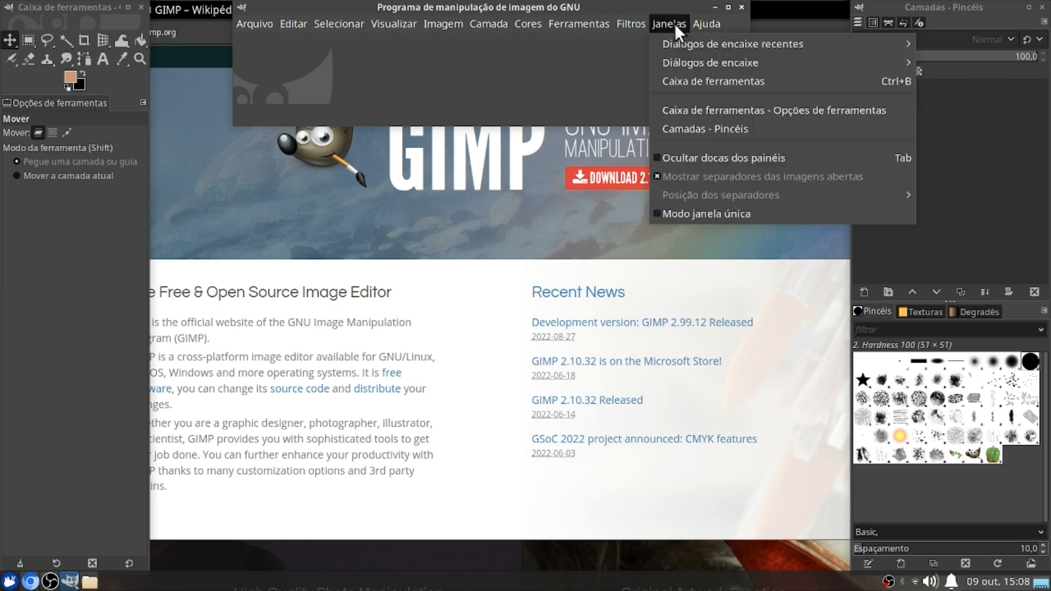
click(665, 213)
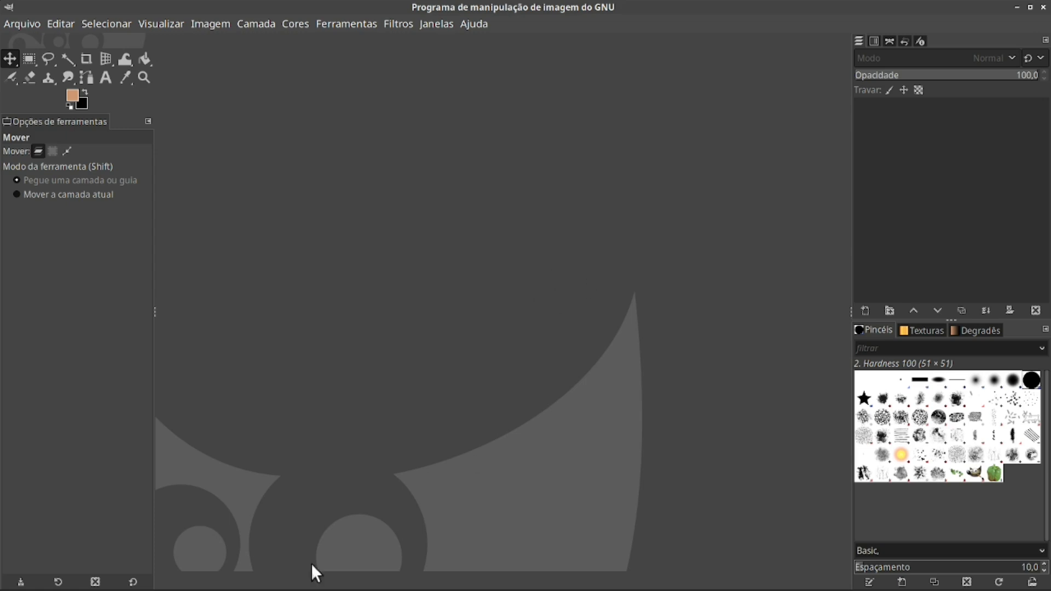
Switch to the file manager and select catspritesx4.gif in the Introdução ao Gimp folder
mouse_move(317, 590)
click(88, 582)
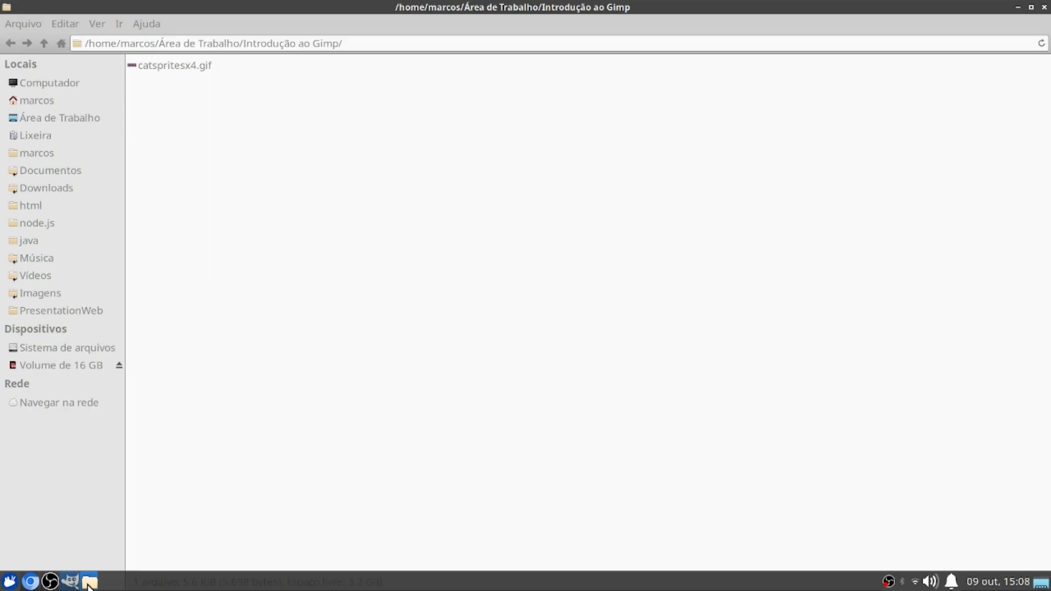
click(178, 66)
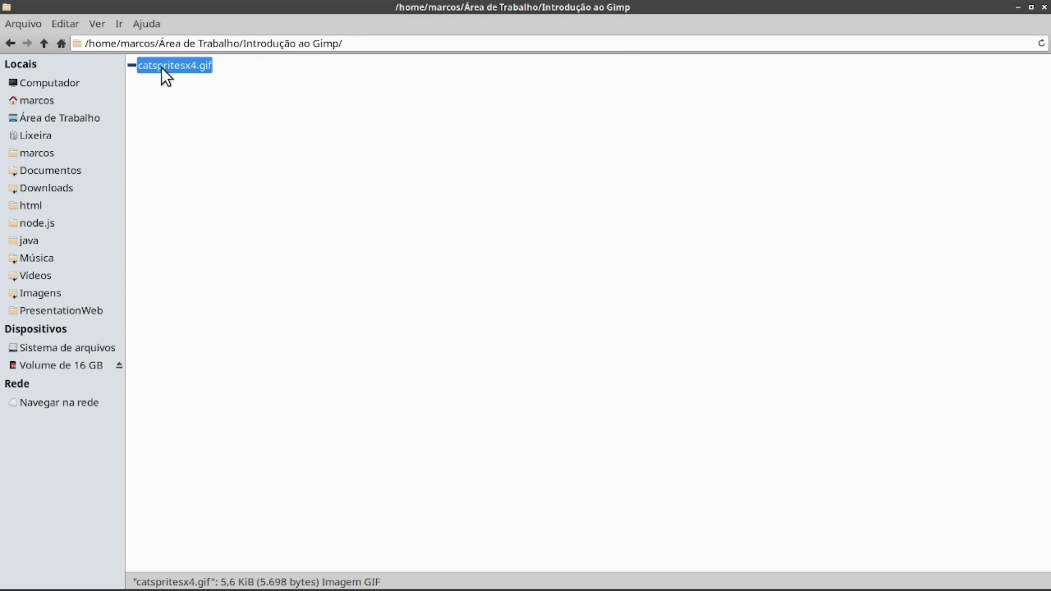
click(225, 79)
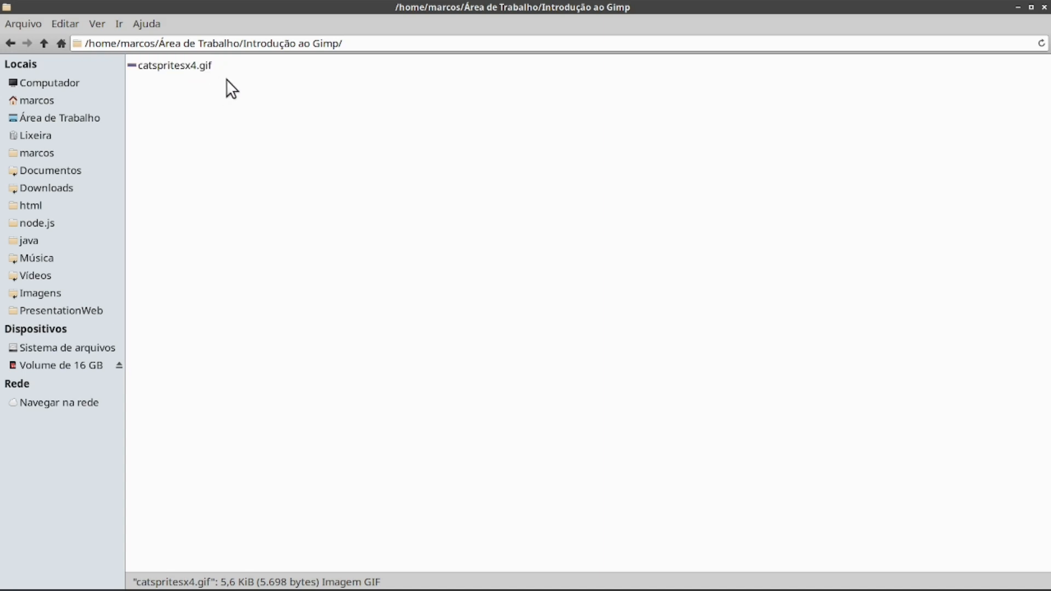
click(200, 71)
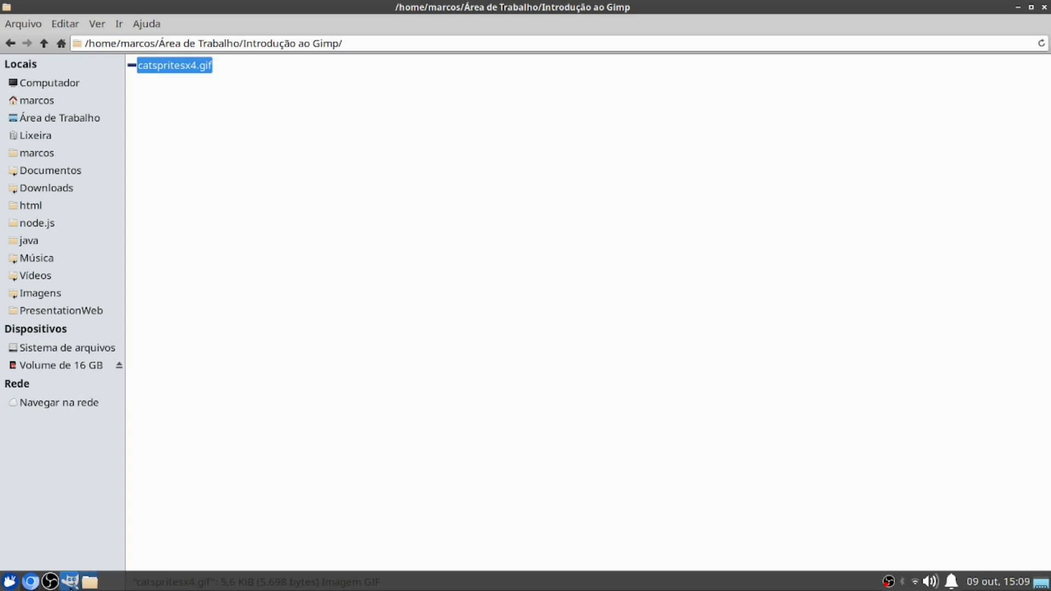
Switch to GIMP and open catspritesx4.gif from the Introdução ao Gimp folder on the desktop
click(70, 583)
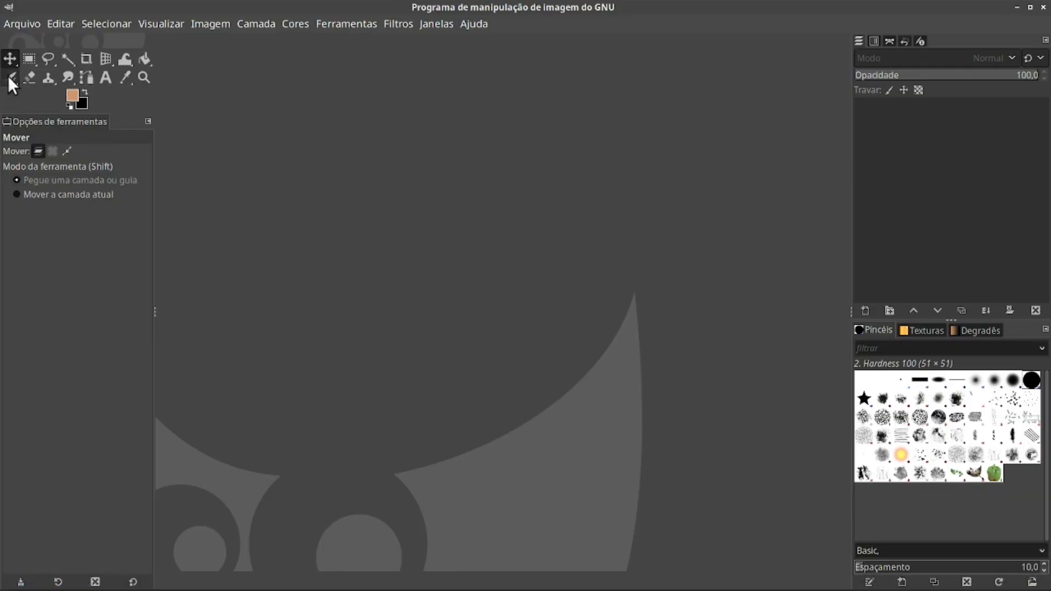
click(18, 23)
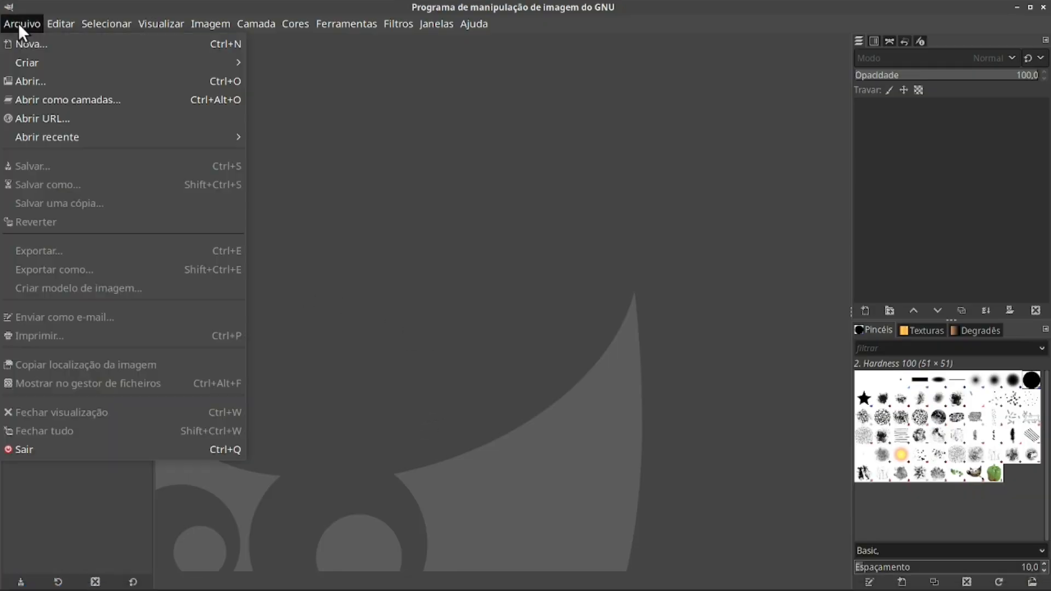
click(55, 78)
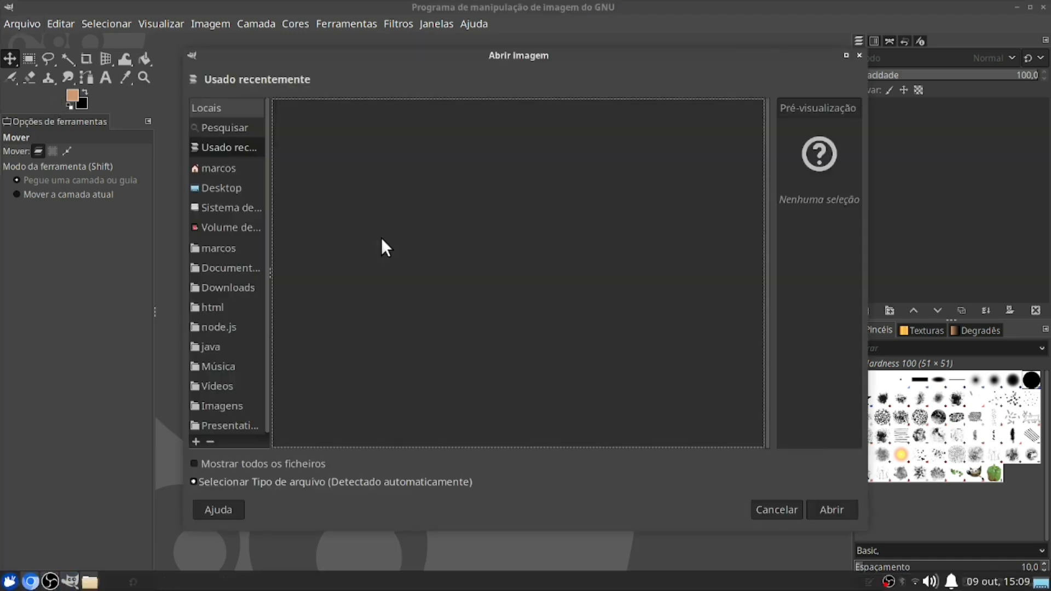
click(223, 186)
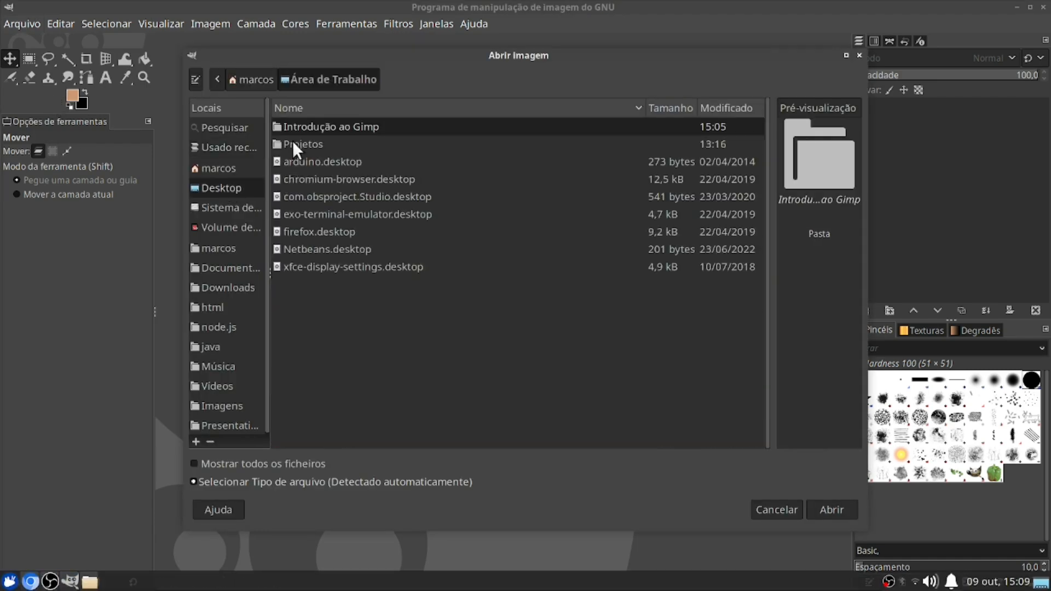
double_click(295, 128)
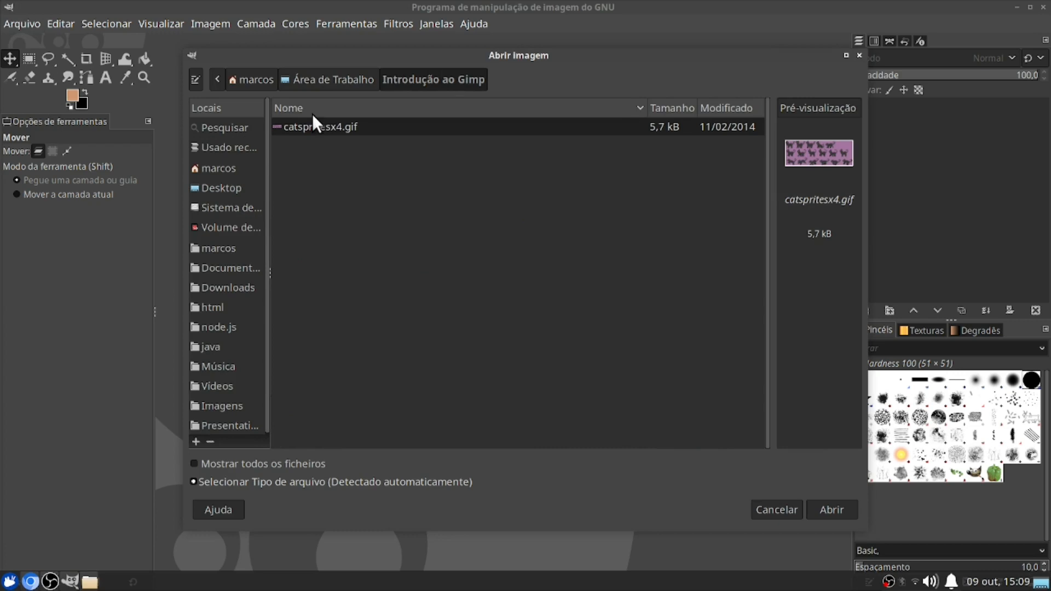
double_click(315, 125)
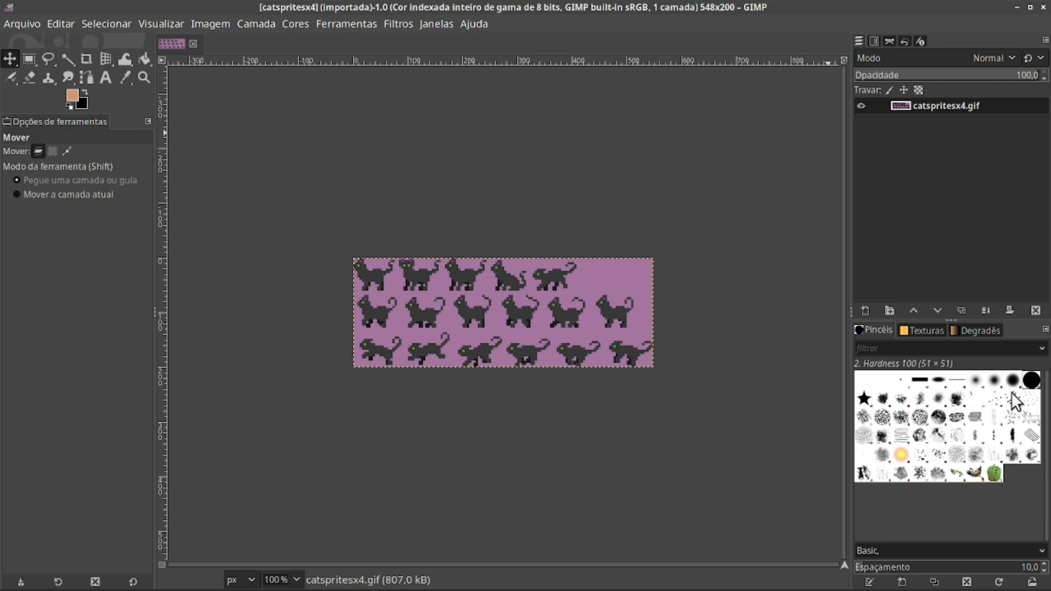
View the Rectangle Select tool's options, return to the Move tool, and look through the available textures before redisplaying the brushes
click(34, 57)
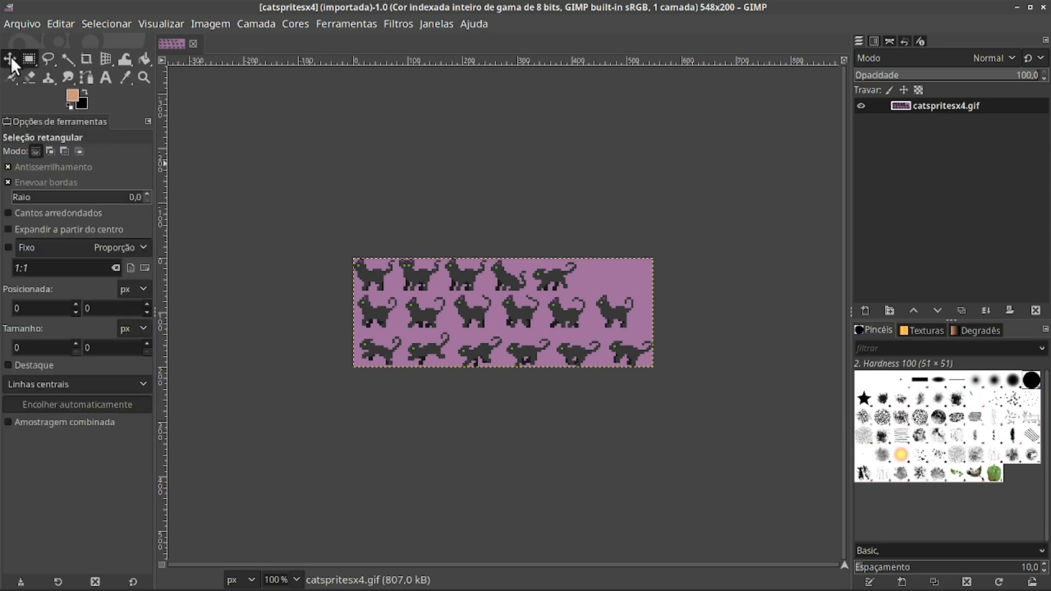
click(11, 57)
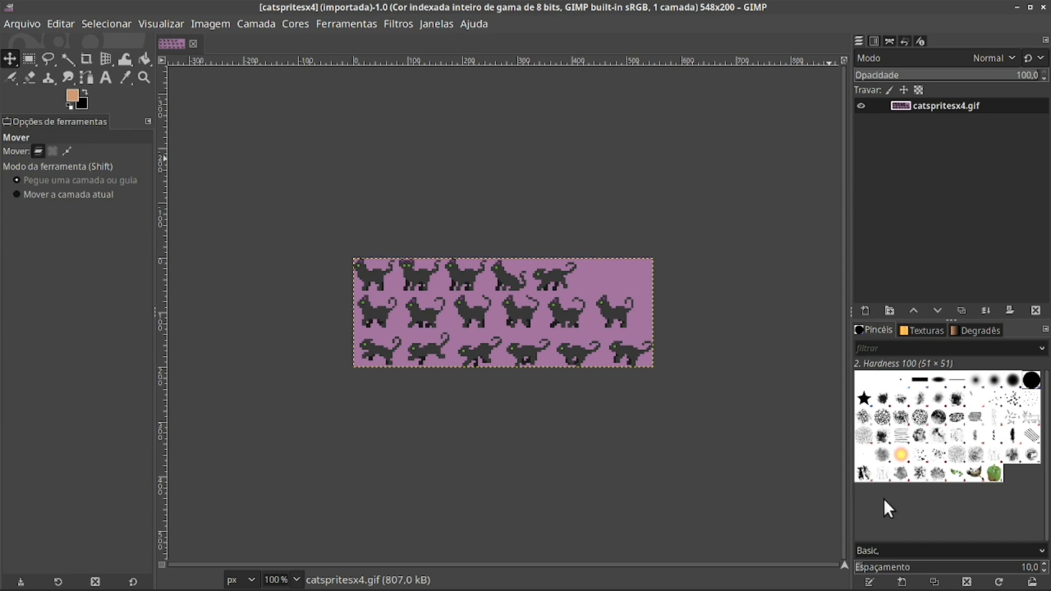
click(919, 331)
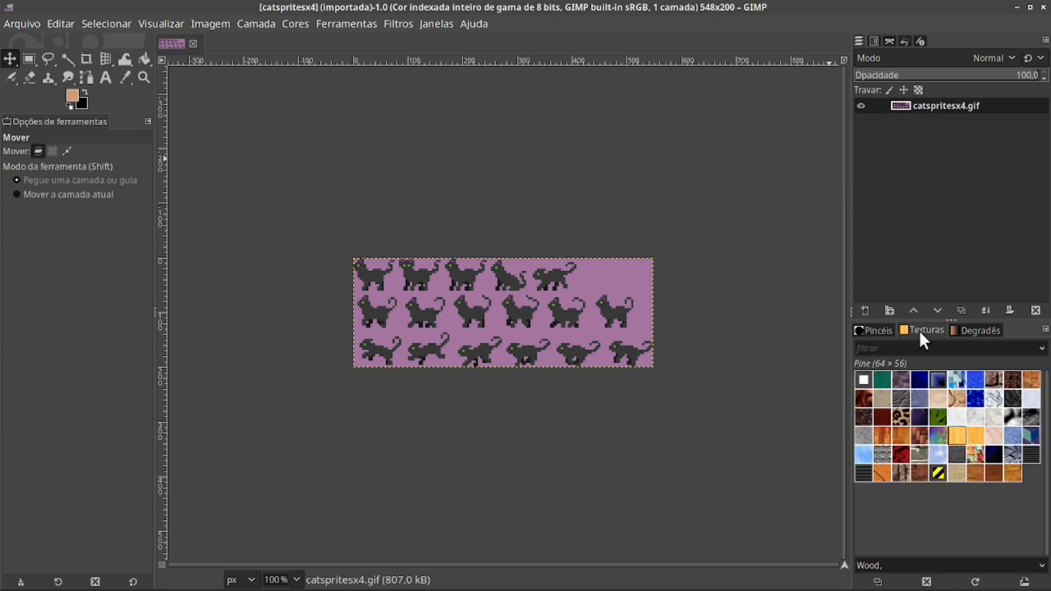
click(868, 330)
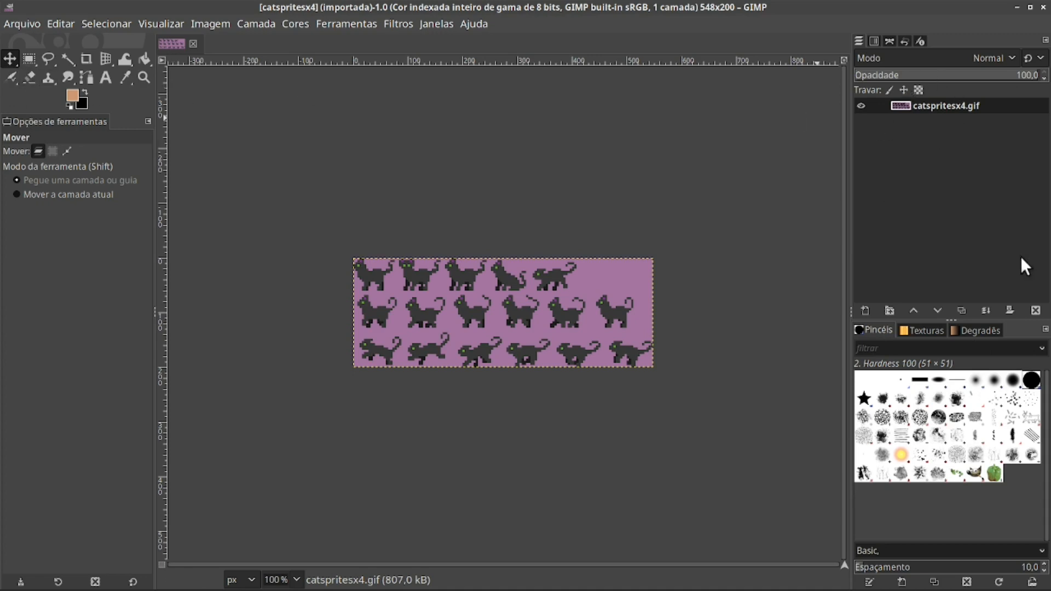
View the image's channels, the device status and the undo history, and return to the layer list
click(874, 40)
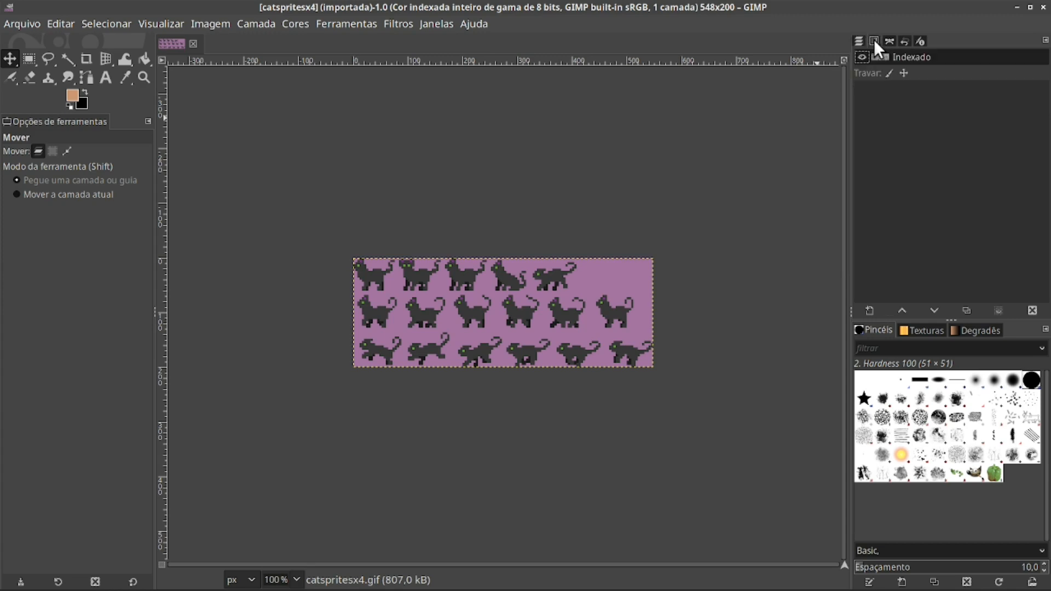
click(861, 41)
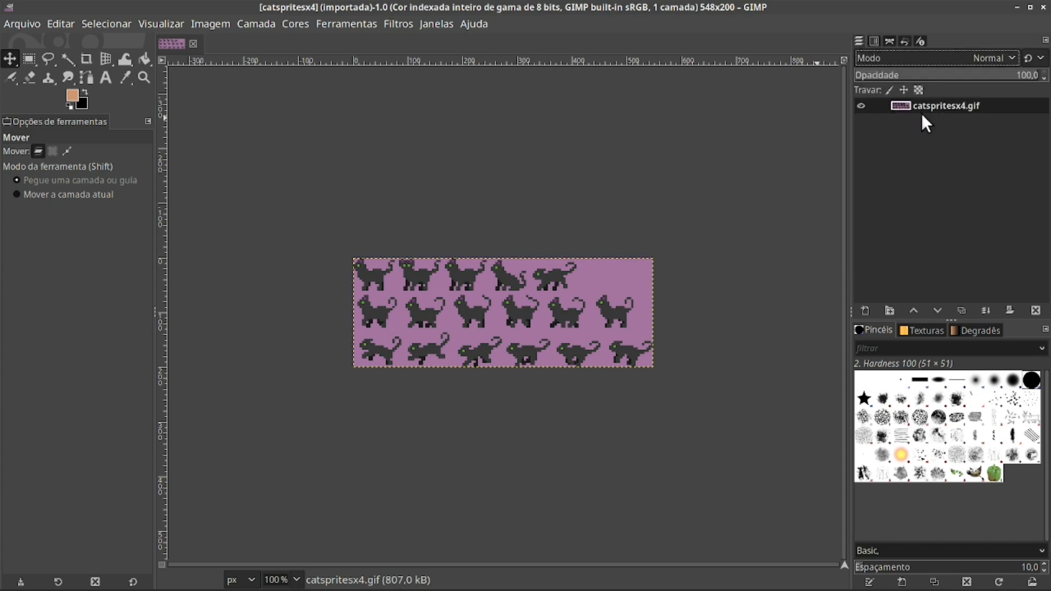
click(873, 40)
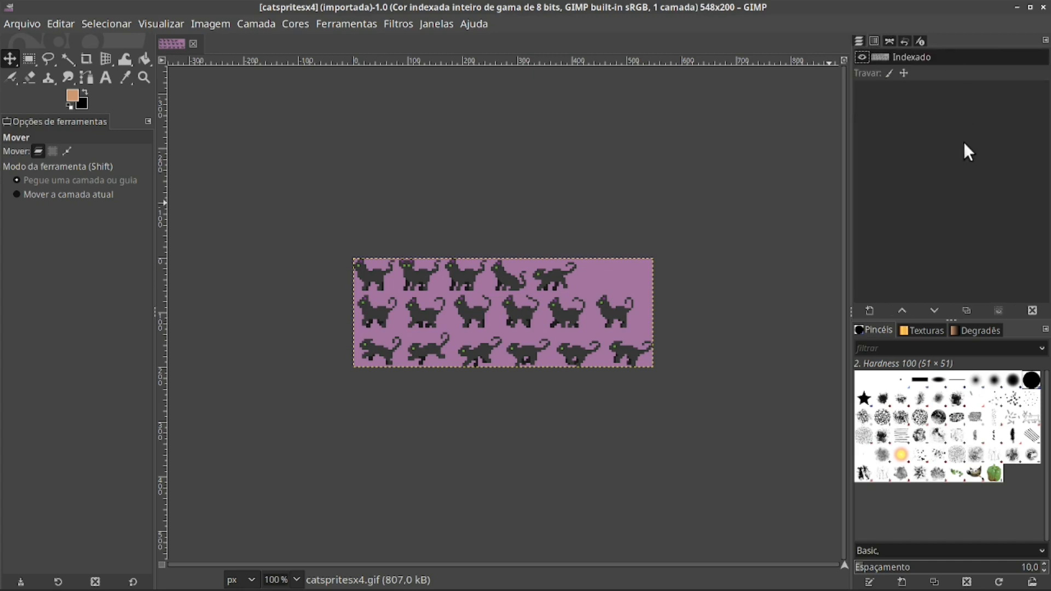
click(917, 41)
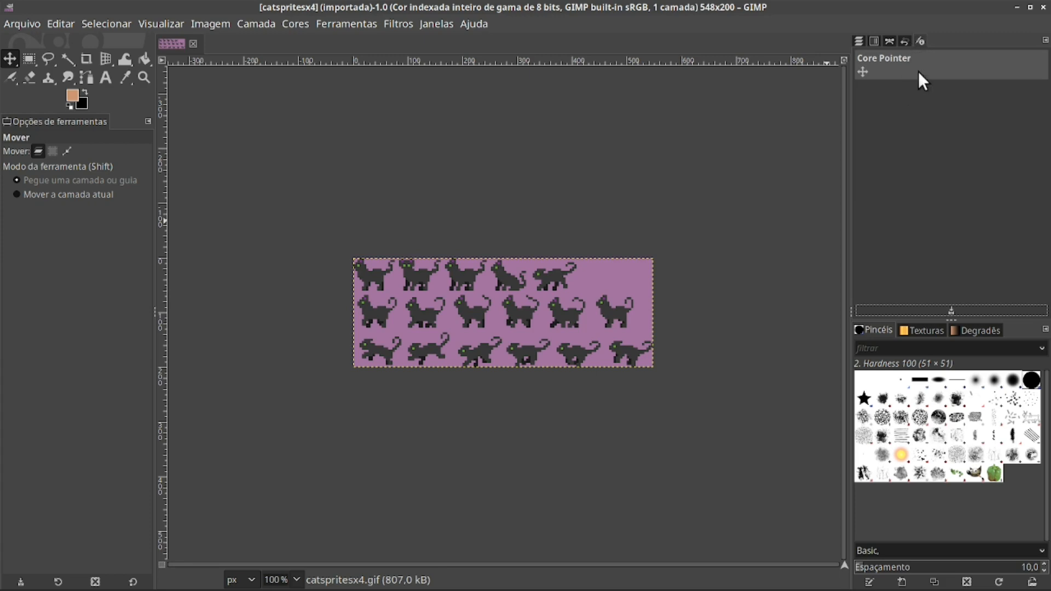
click(904, 41)
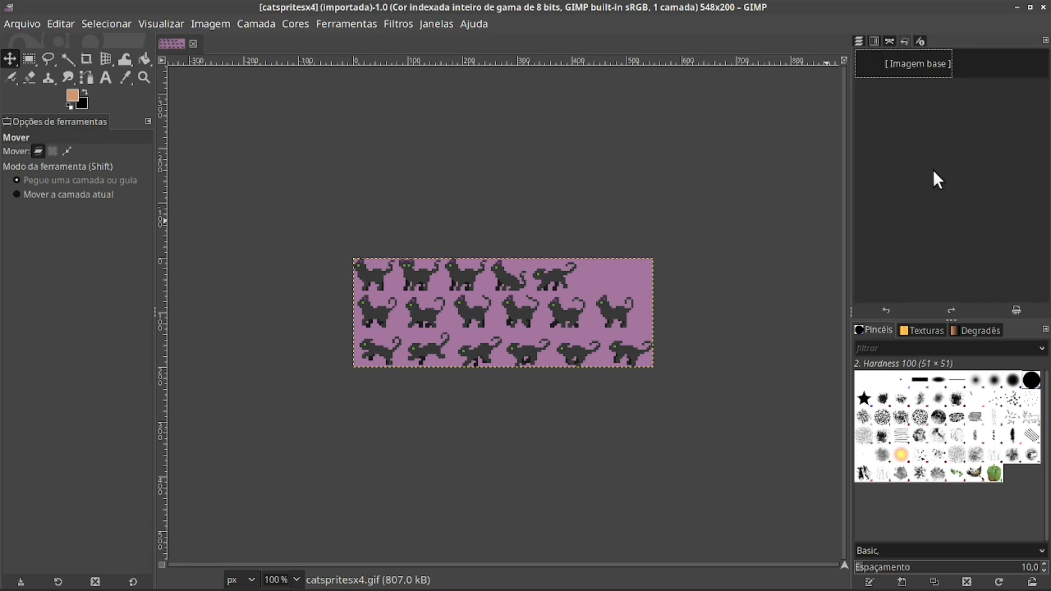
click(858, 41)
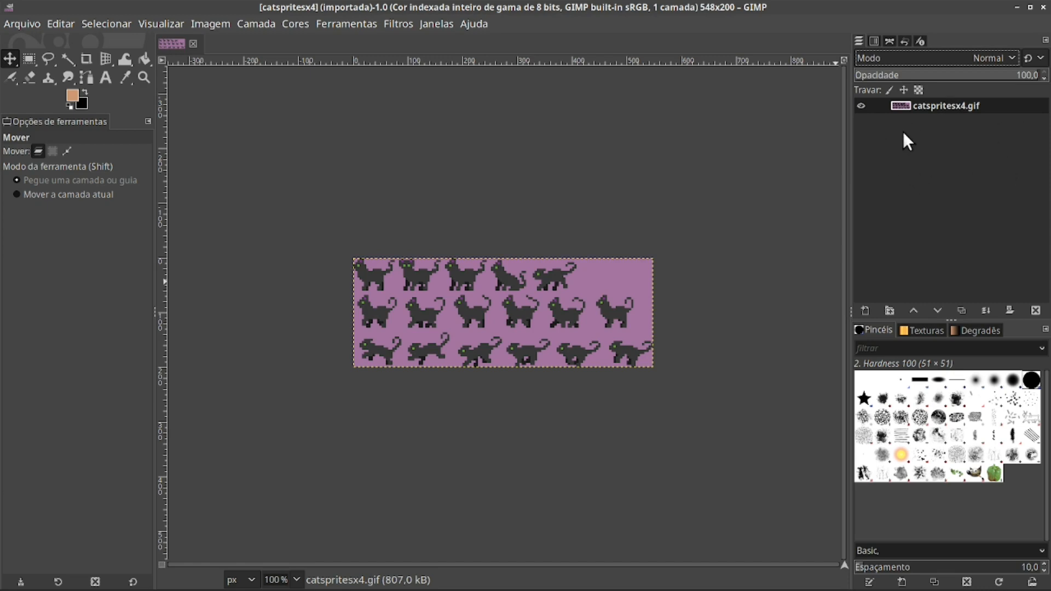
Hide the catspritesx4.gif layer and make it visible again
click(906, 107)
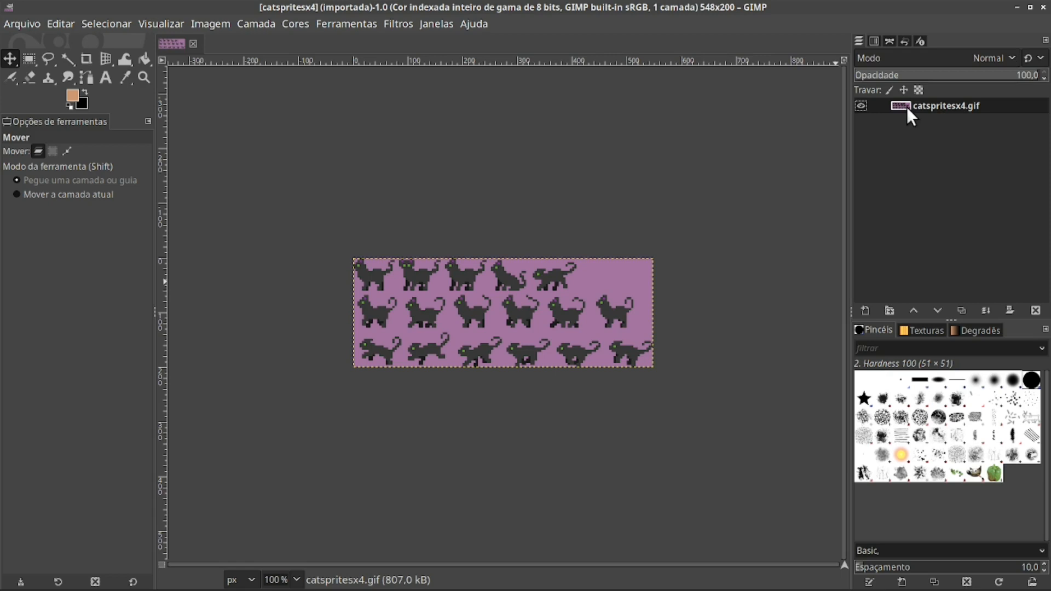
click(860, 106)
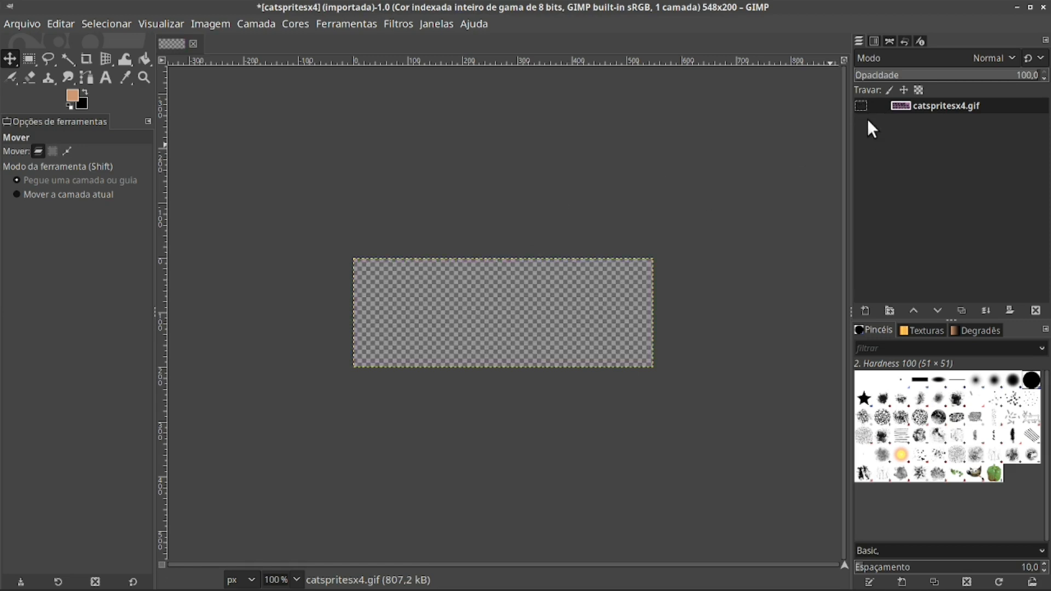
click(861, 106)
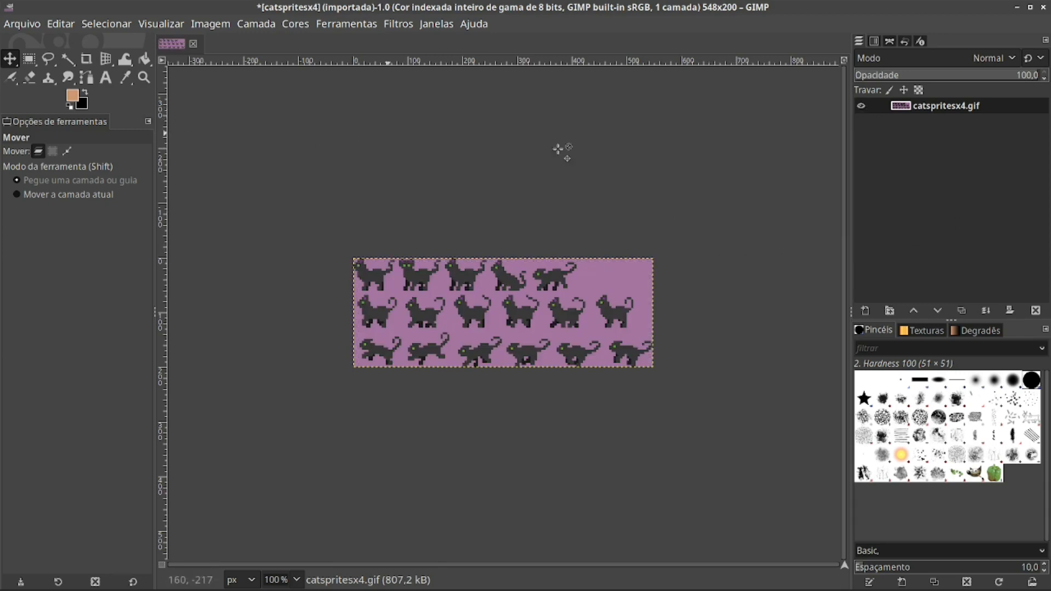
Select an area of about 96 × 47 px over the second cat of the upper row with the Rectangle Select tool
click(29, 58)
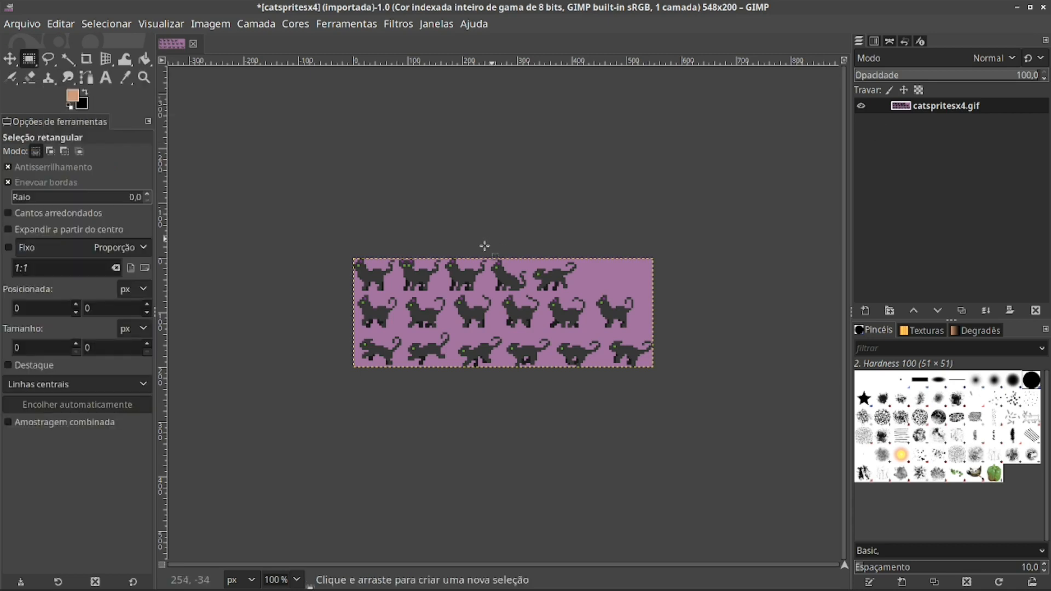
drag(441, 294, 388, 268)
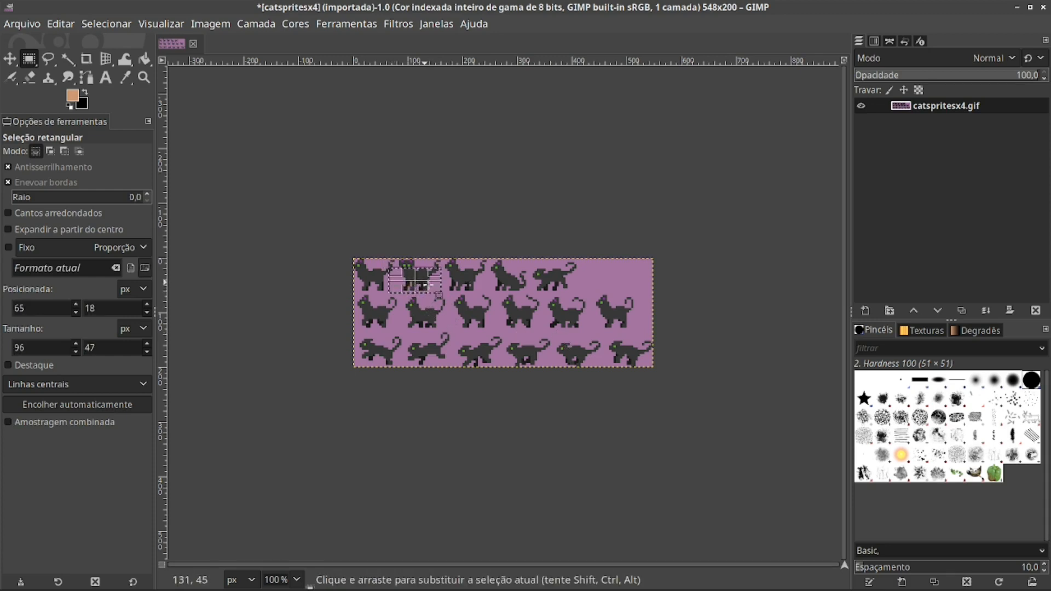
click(9, 61)
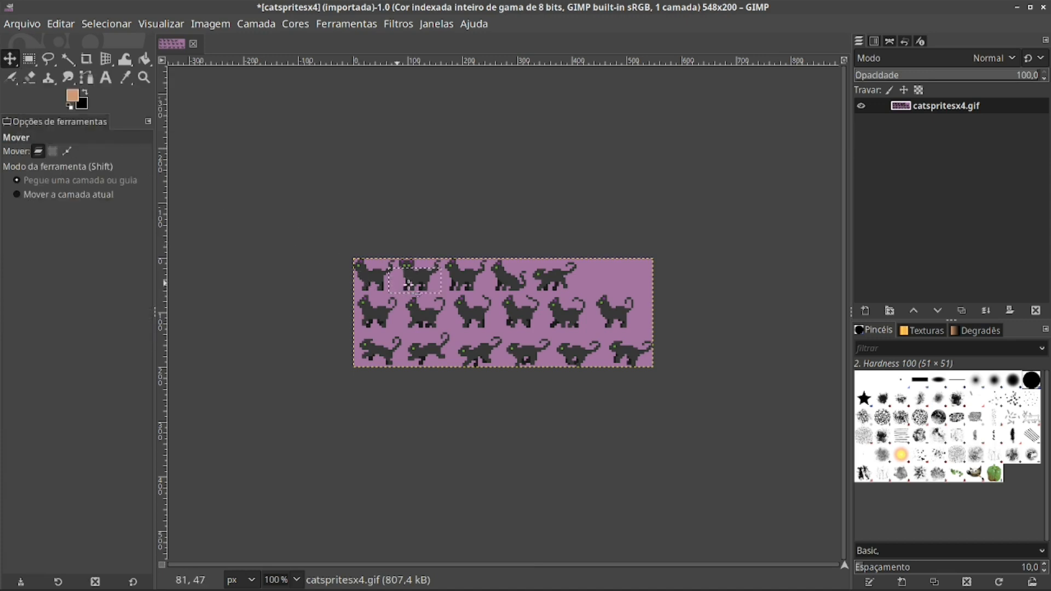
mouse_move(412, 282)
mouse_down()
mouse_move(432, 295)
mouse_move(412, 284)
mouse_up()
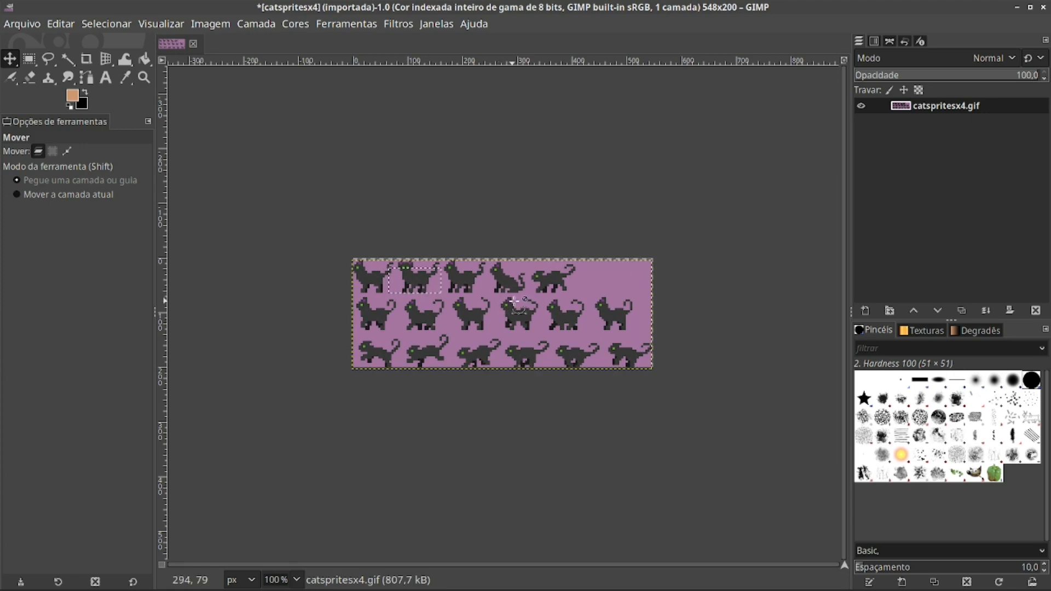
key(ctrl+z)
Shift the rectangular selection to about 56, 14 px with the Rectangle Select tool and copy the selected pixels
click(30, 60)
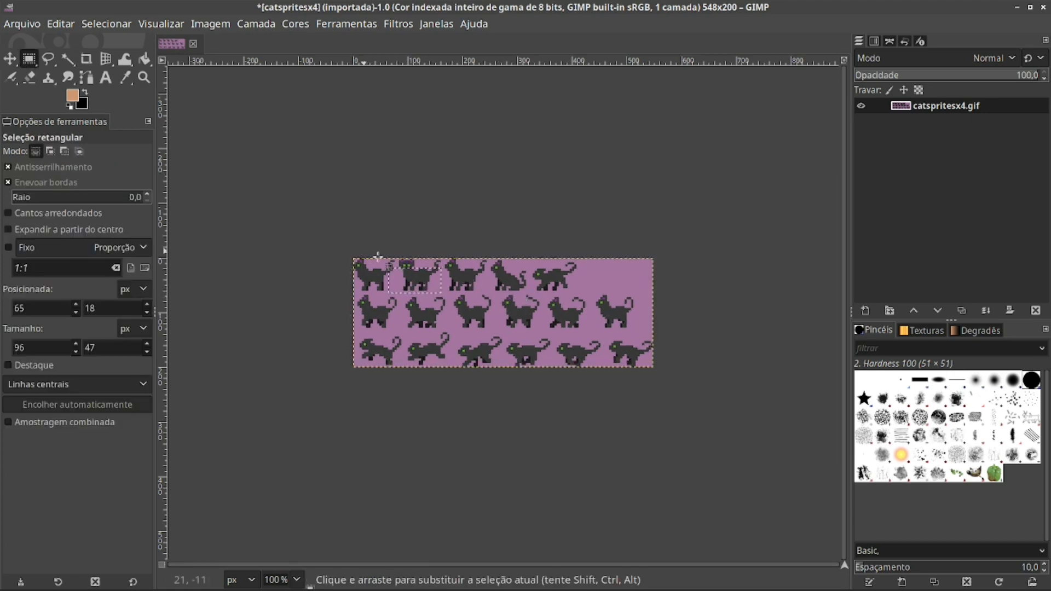
mouse_move(416, 281)
mouse_down()
mouse_move(396, 270)
mouse_move(410, 279)
mouse_up()
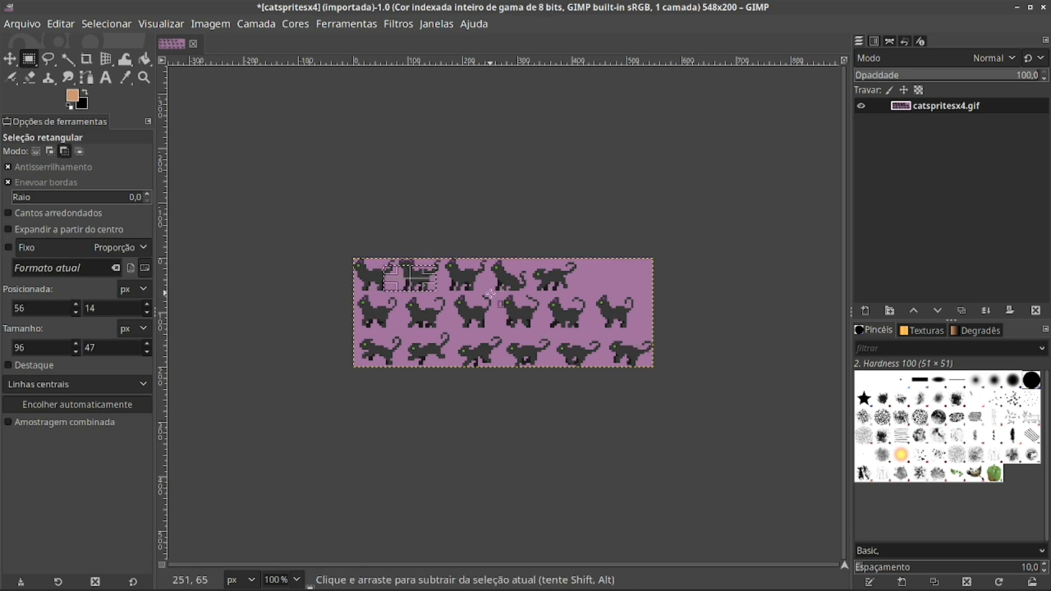
key(ctrl+c)
Paste the copied cat piece, move it into the empty space at the end of the upper row, and anchor it
click(516, 303)
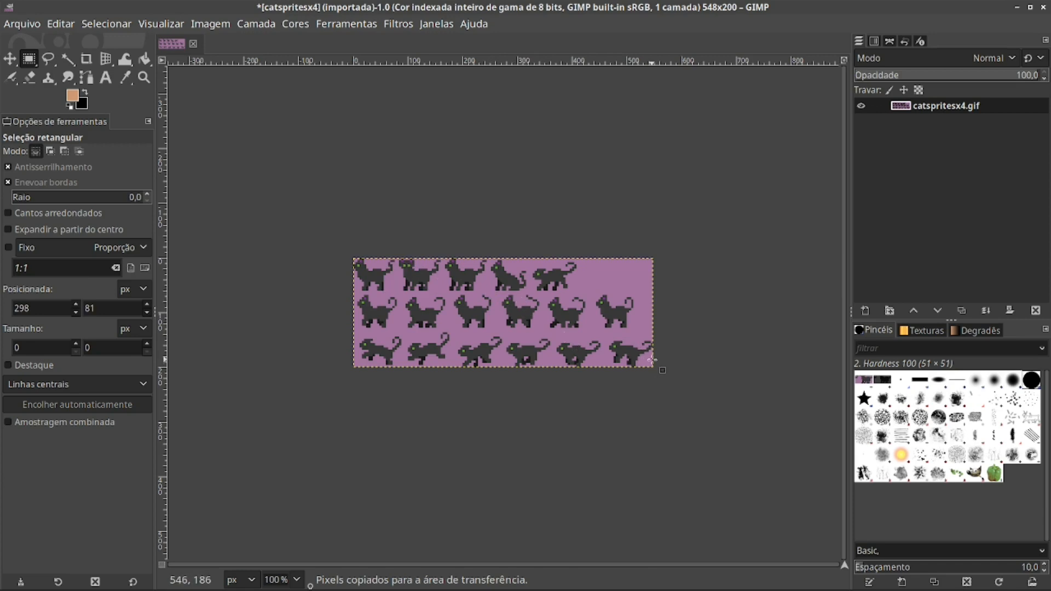
key(ctrl+v)
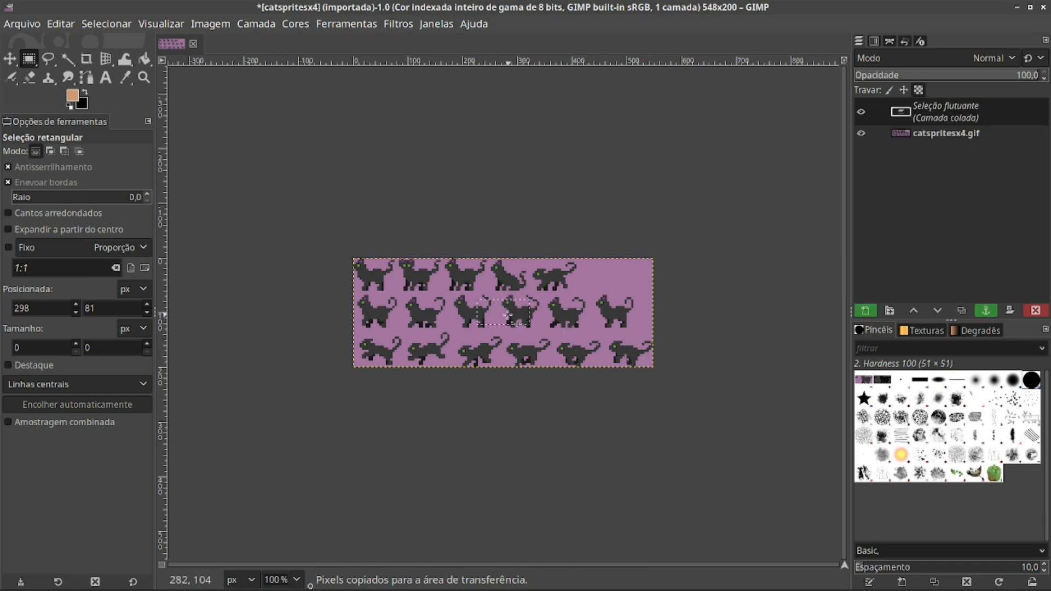
drag(513, 312, 607, 282)
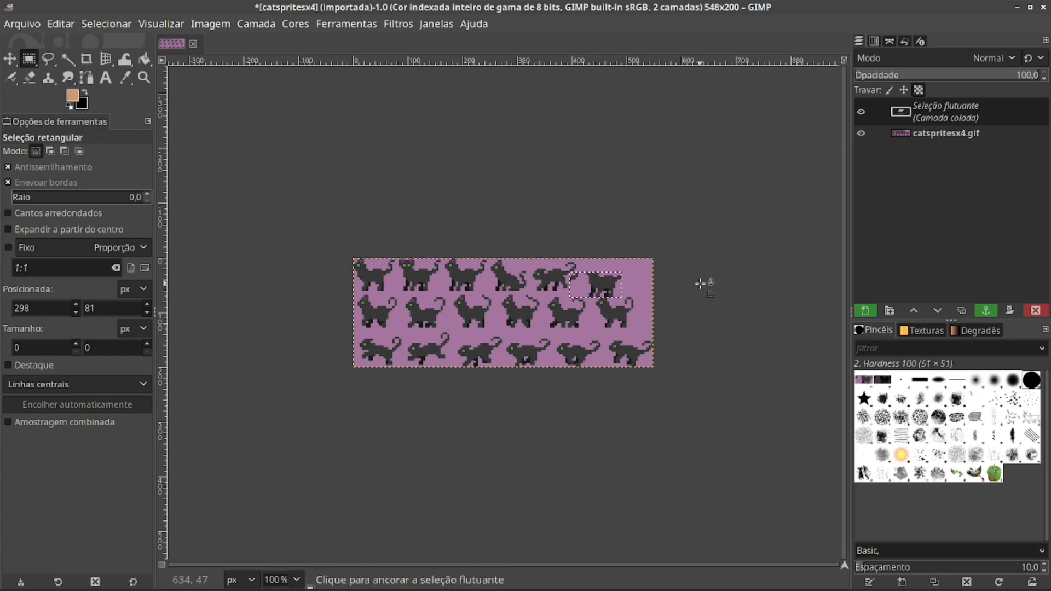
drag(611, 285, 628, 280)
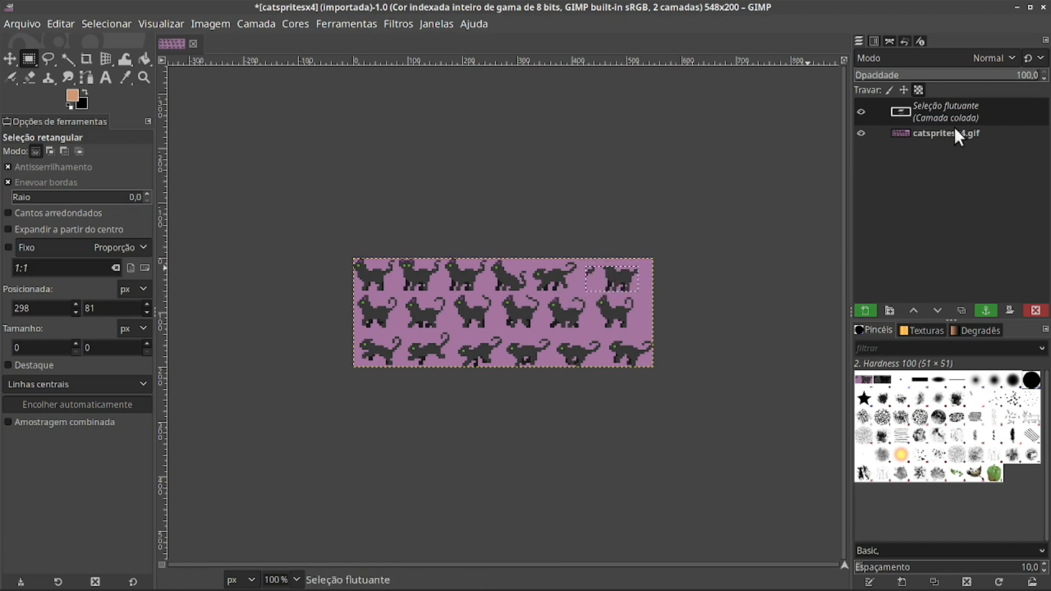
click(555, 308)
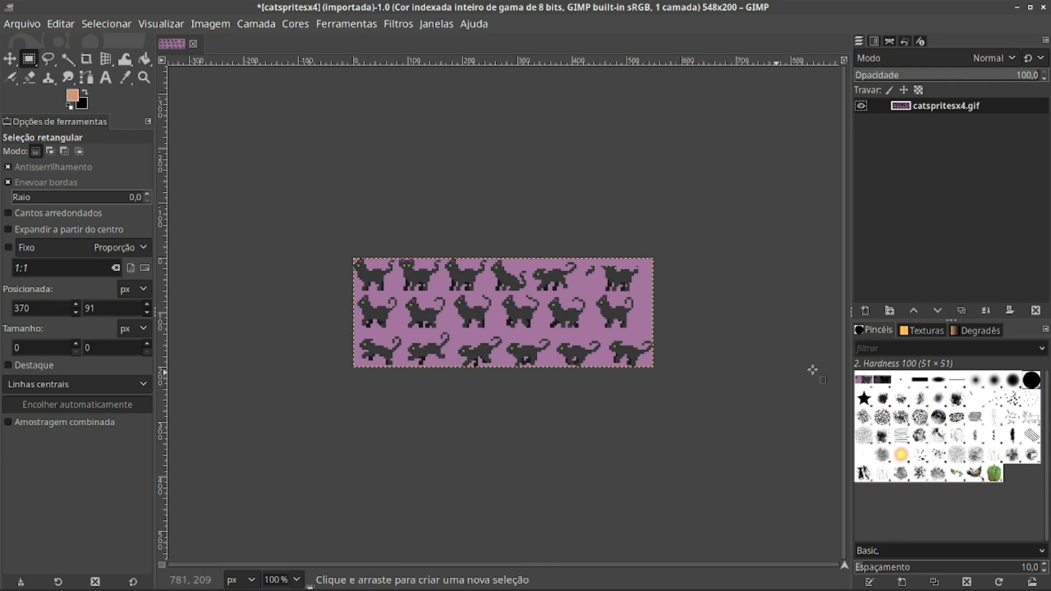
Undo the anchoring of the pasted piece, shift it toward the upper row's last cat, and remove the floating selection
key(ctrl+v)
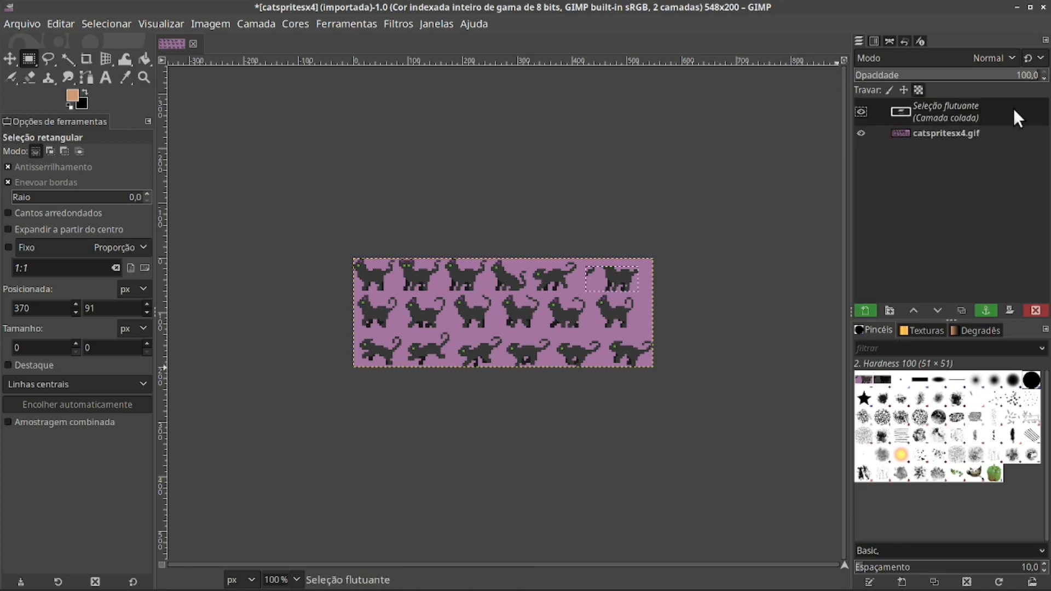
drag(618, 279, 610, 278)
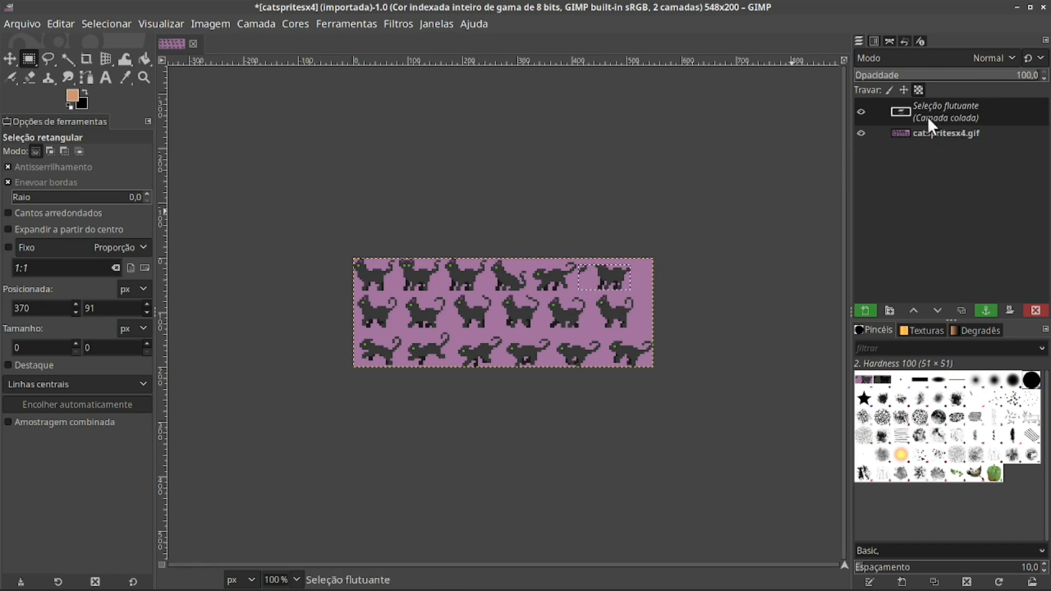
mouse_move(606, 280)
mouse_down()
mouse_move(586, 290)
mouse_move(595, 290)
mouse_up()
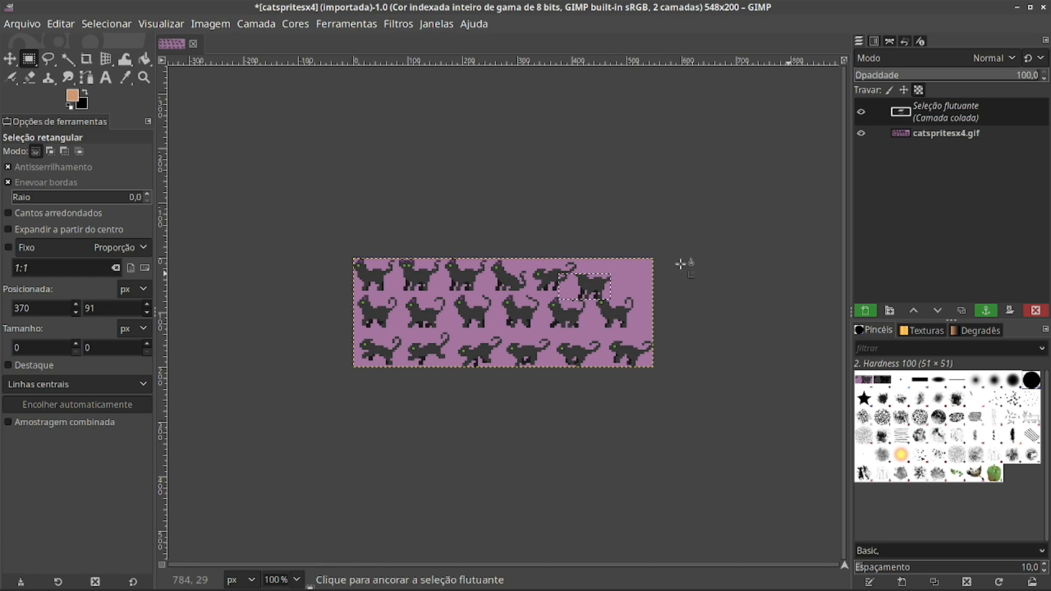
right_click(941, 110)
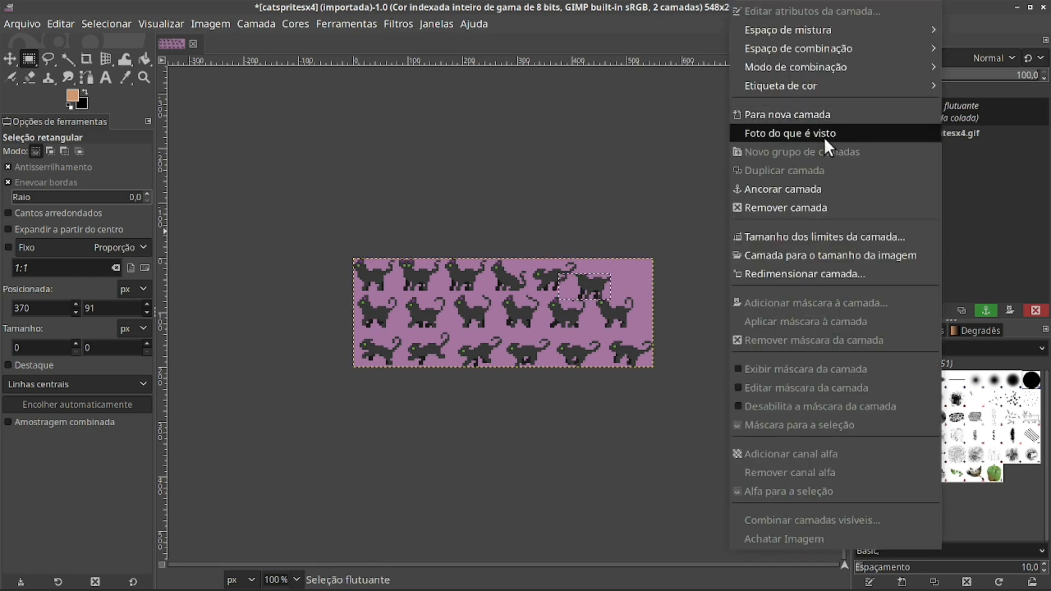
click(798, 208)
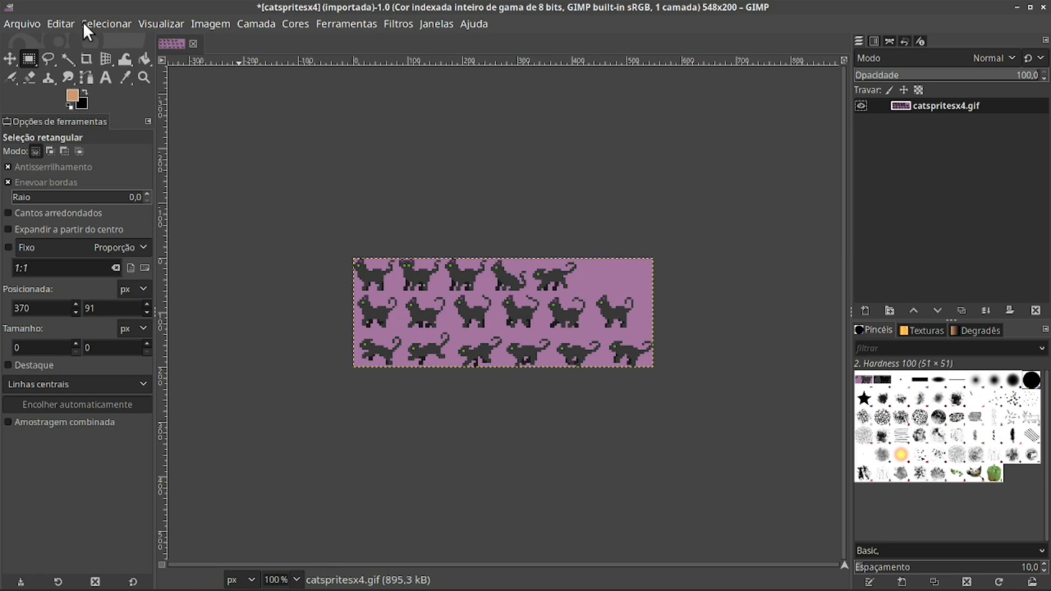
Outline the sitting cat in the upper row with the Free Select tool at 200% zoom and close the selection
click(48, 60)
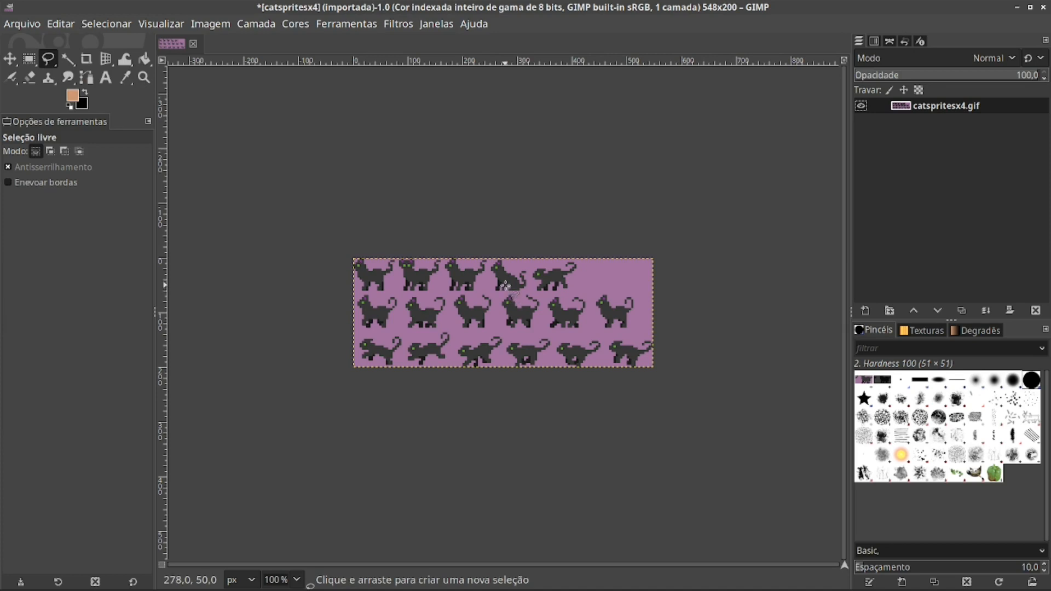
key(2)
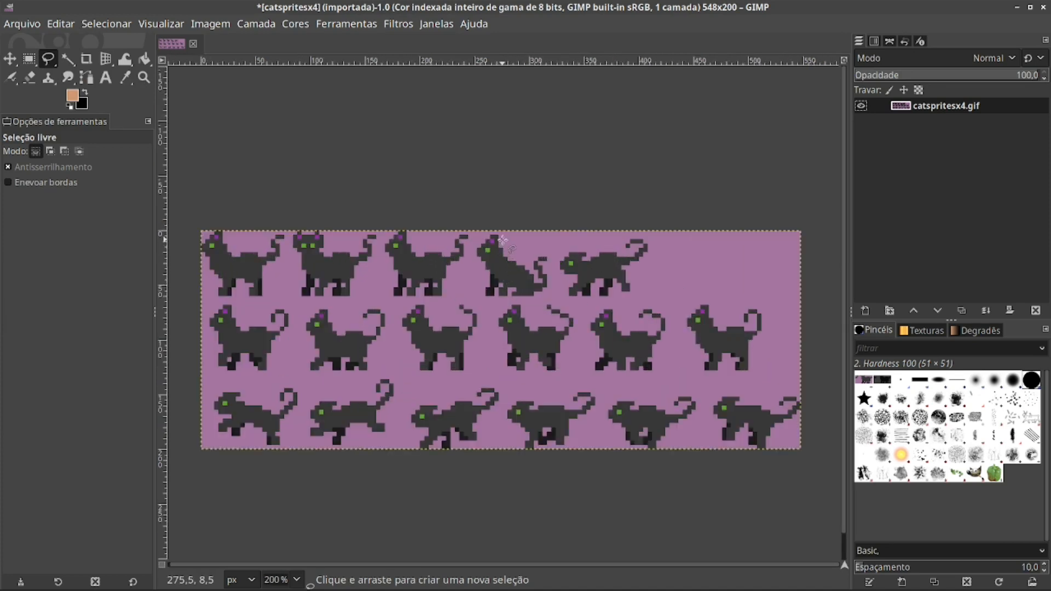
mouse_move(502, 239)
mouse_down()
mouse_move(521, 264)
mouse_move(545, 253)
mouse_move(548, 291)
mouse_move(487, 300)
mouse_move(468, 242)
mouse_move(501, 236)
mouse_up()
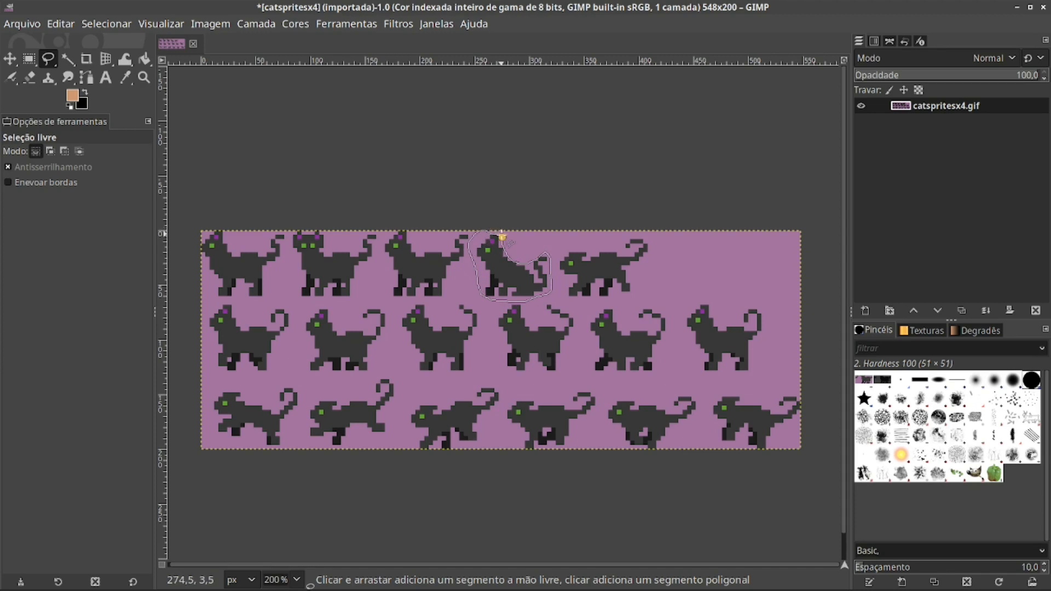
double_click(541, 288)
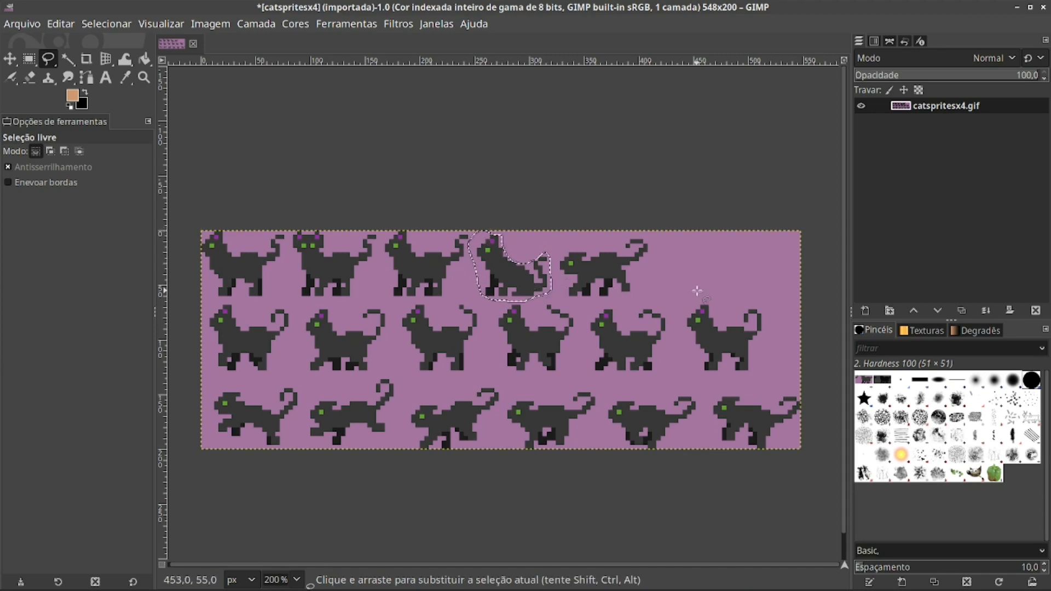
Copy and paste the sitting cat, move the copy into the empty space at the end of the upper row, and anchor it
key(ctrl+c)
key(ctrl+v)
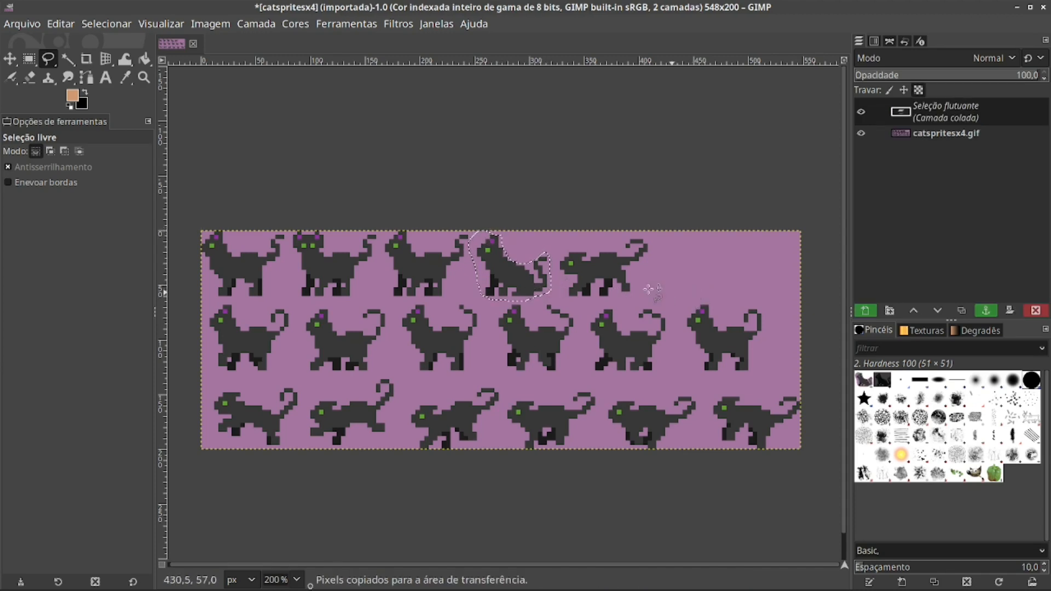
drag(525, 288, 768, 303)
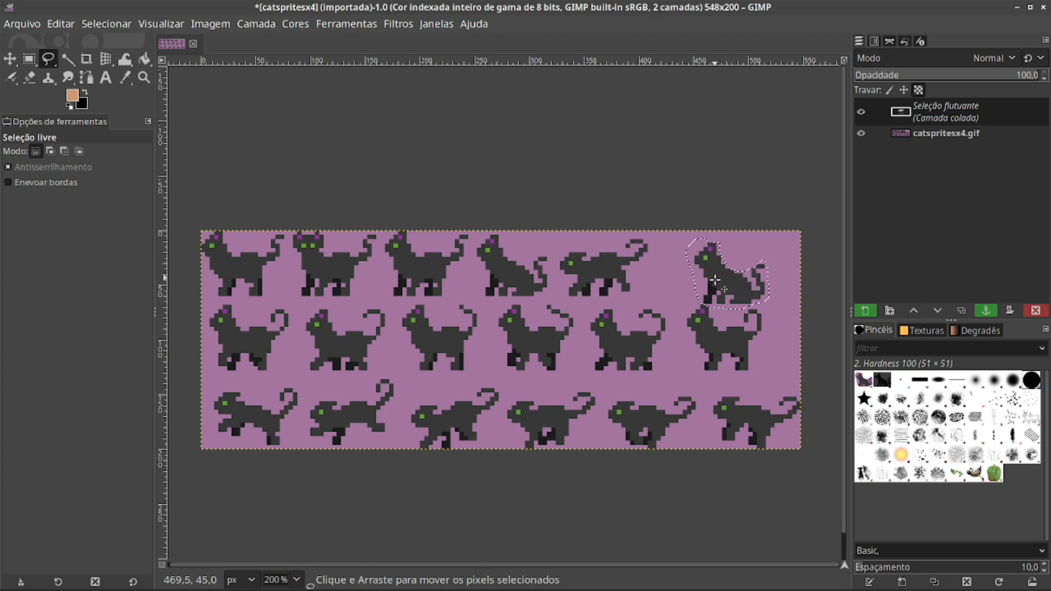
mouse_move(739, 290)
mouse_down()
mouse_move(721, 286)
mouse_move(731, 281)
mouse_up()
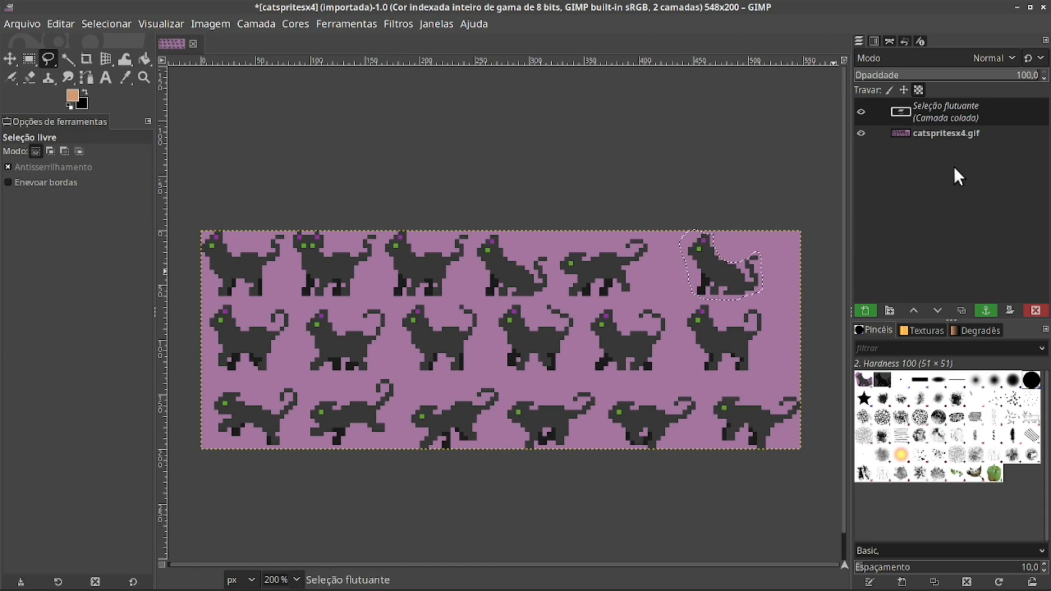
click(675, 301)
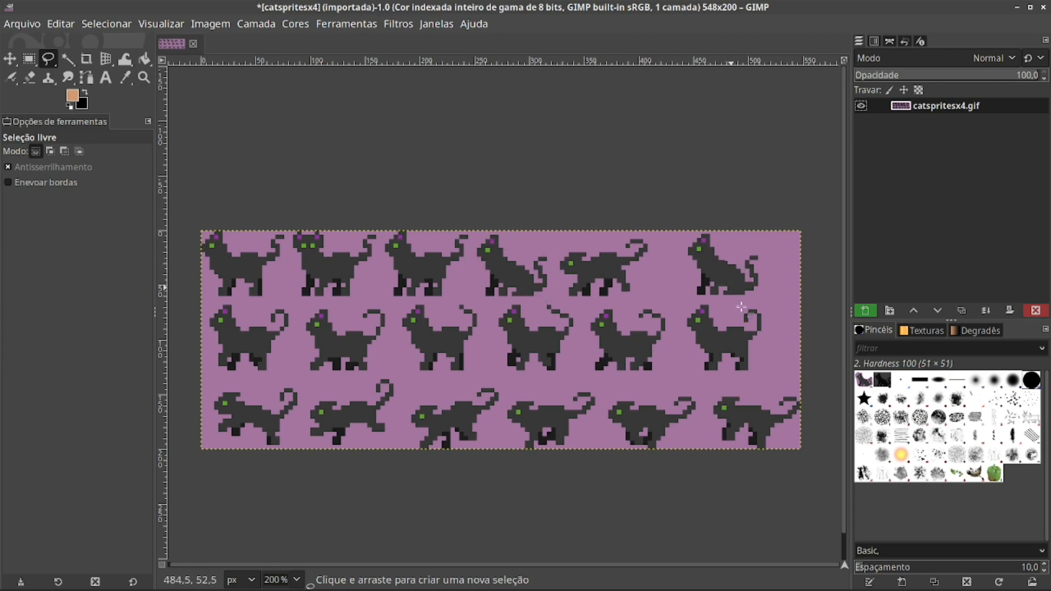
Undo the anchoring of the sitting cat's copy and delete the floating selection
key(ctrl+v)
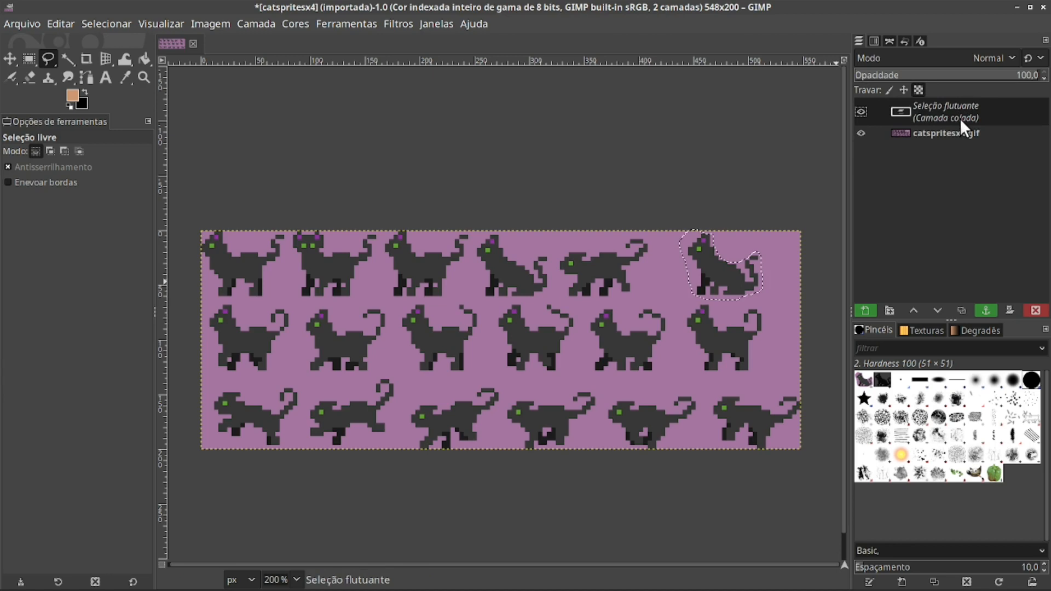
click(1034, 310)
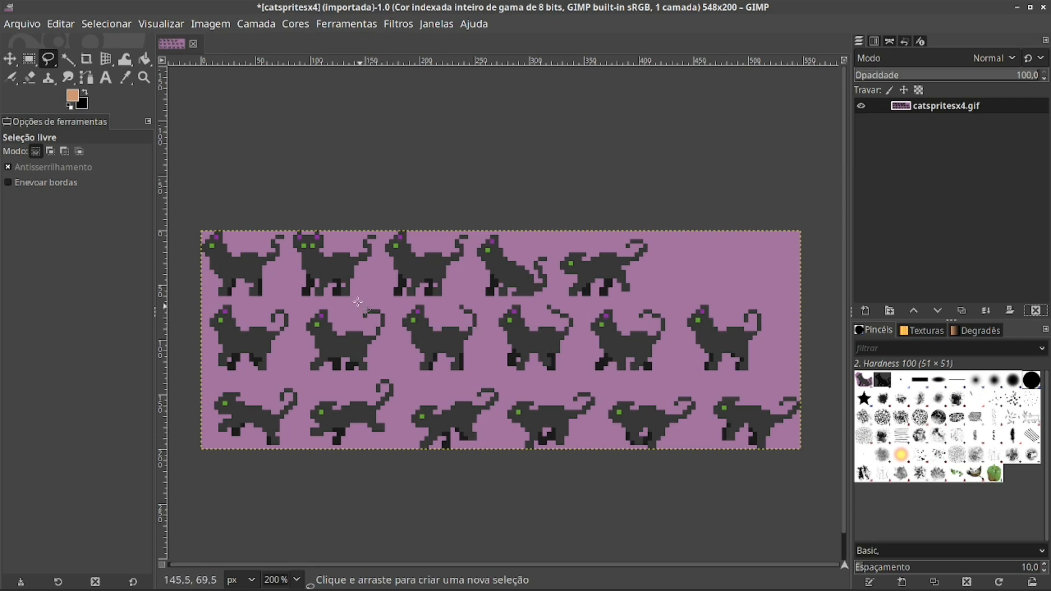
Examine the cat sprites with the Zoom tool, enlarging a chosen area and zooming in and out around the middle row
click(143, 77)
drag(298, 260, 543, 440)
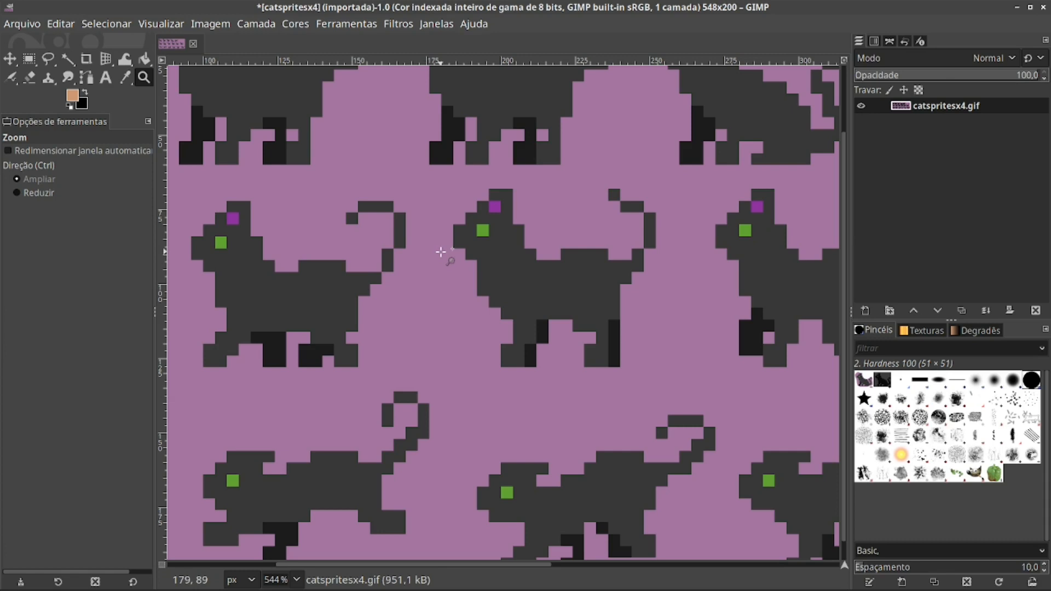
key(ctrl)
ctrl+click(421, 328)
ctrl+click(421, 328)
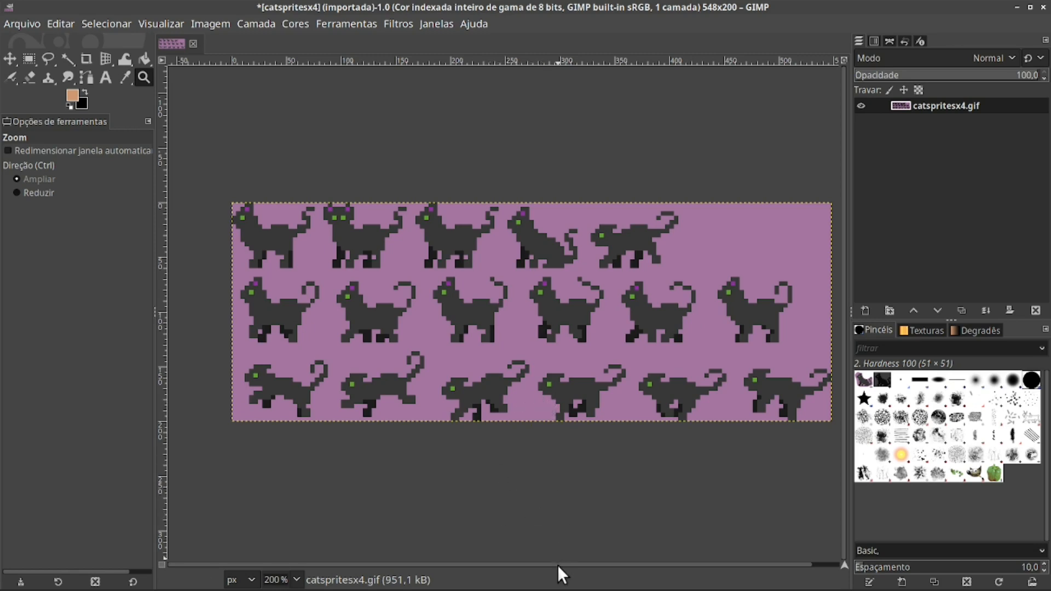
drag(557, 565, 566, 563)
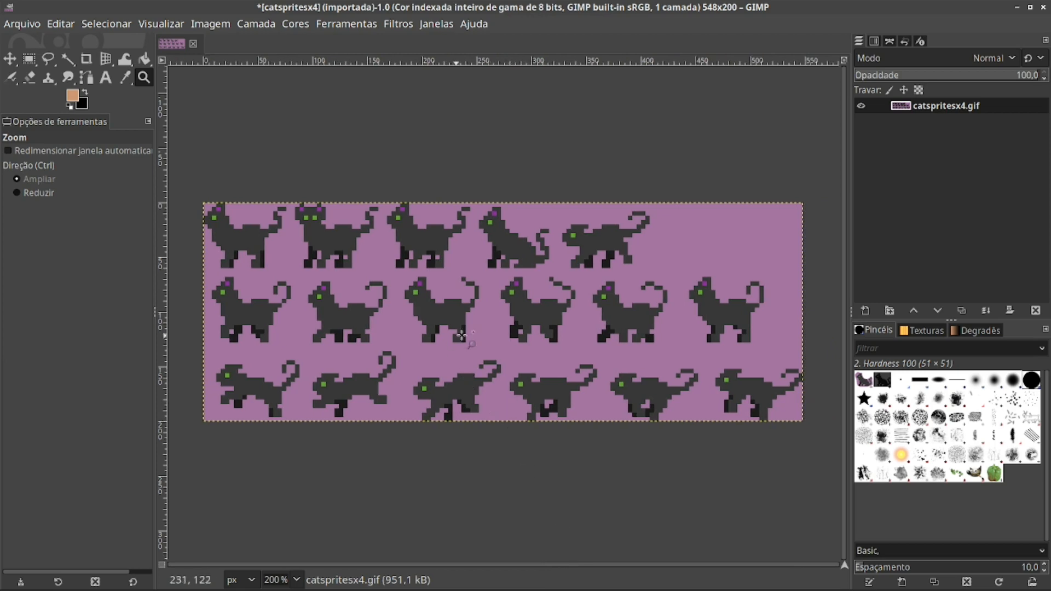
click(498, 313)
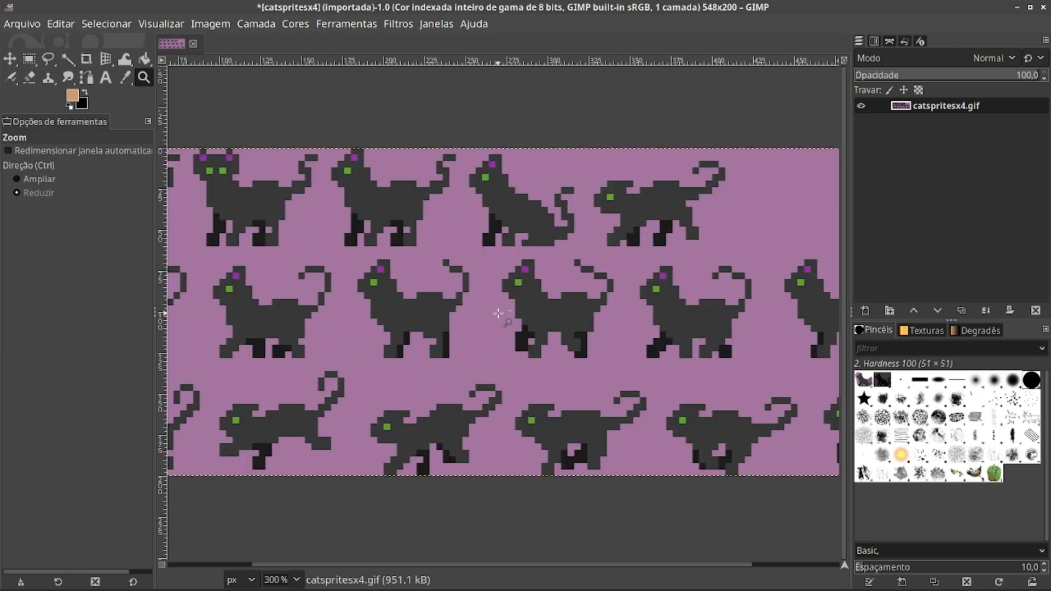
ctrl+click(499, 312)
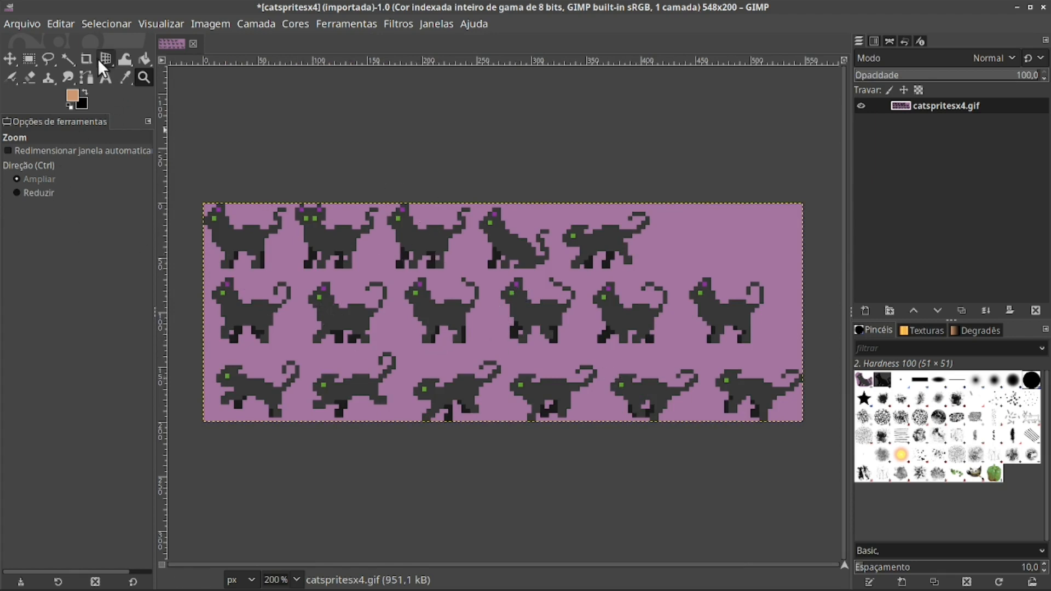
Select the purple background around the cats with the Fuzzy Select tool
click(67, 60)
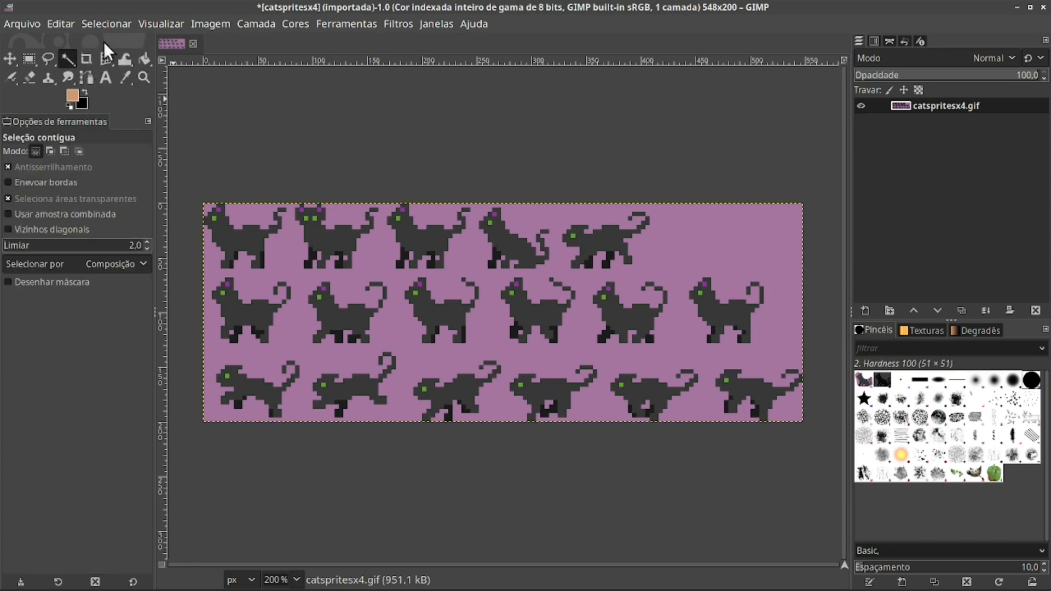
click(417, 238)
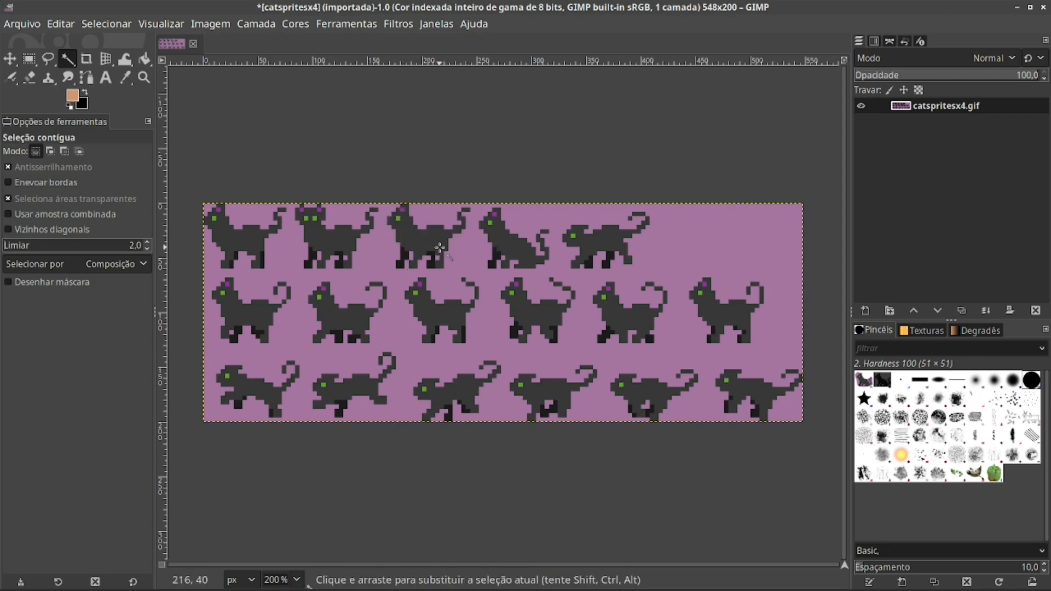
click(507, 241)
click(666, 241)
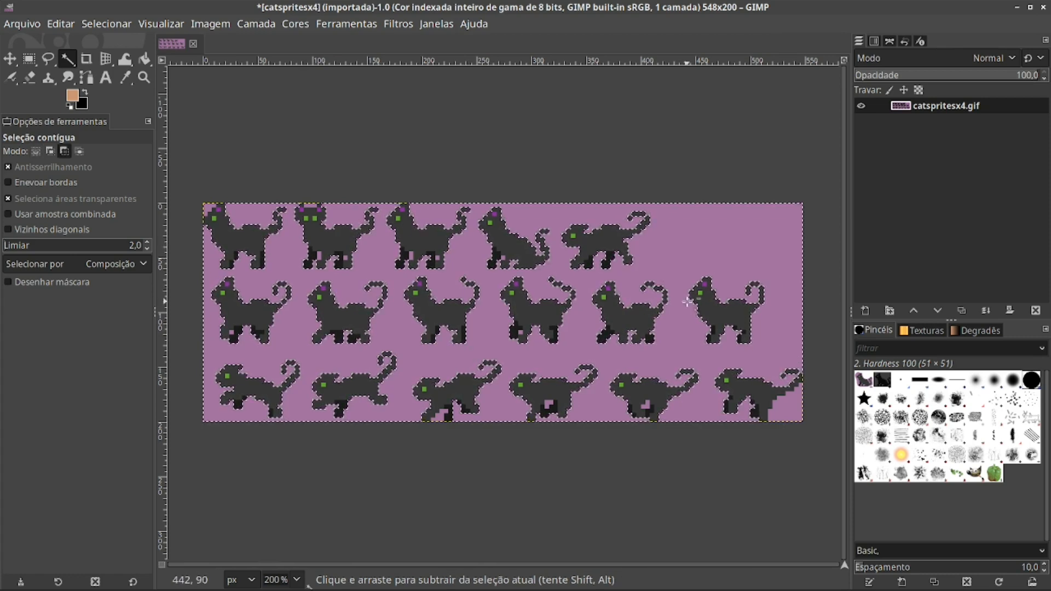
Copy and paste the selected purple background, shift the copy slightly, and delete the floating selection
key(ctrl+c)
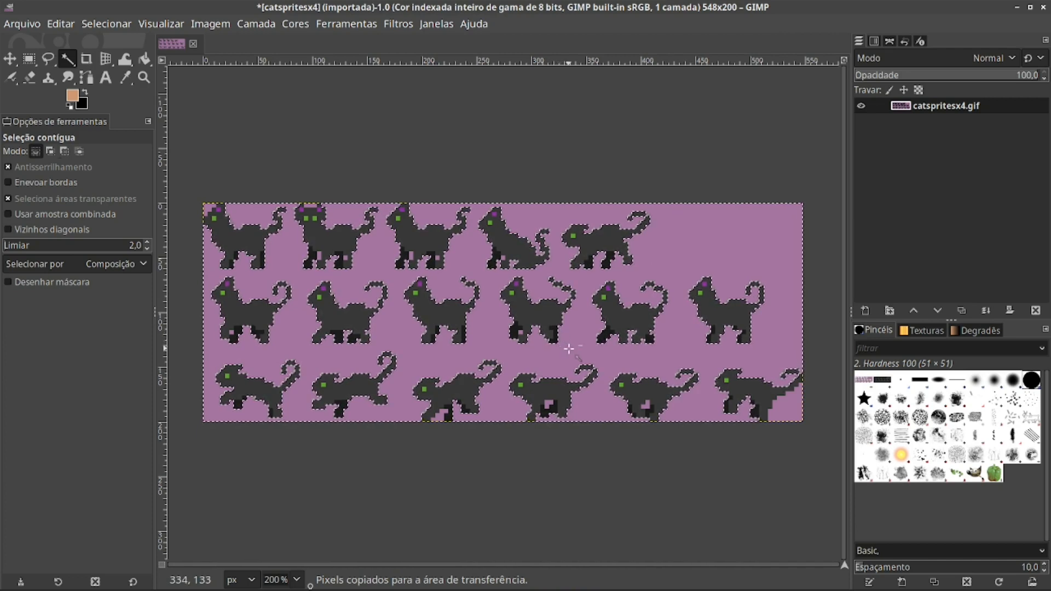
key(ctrl+v)
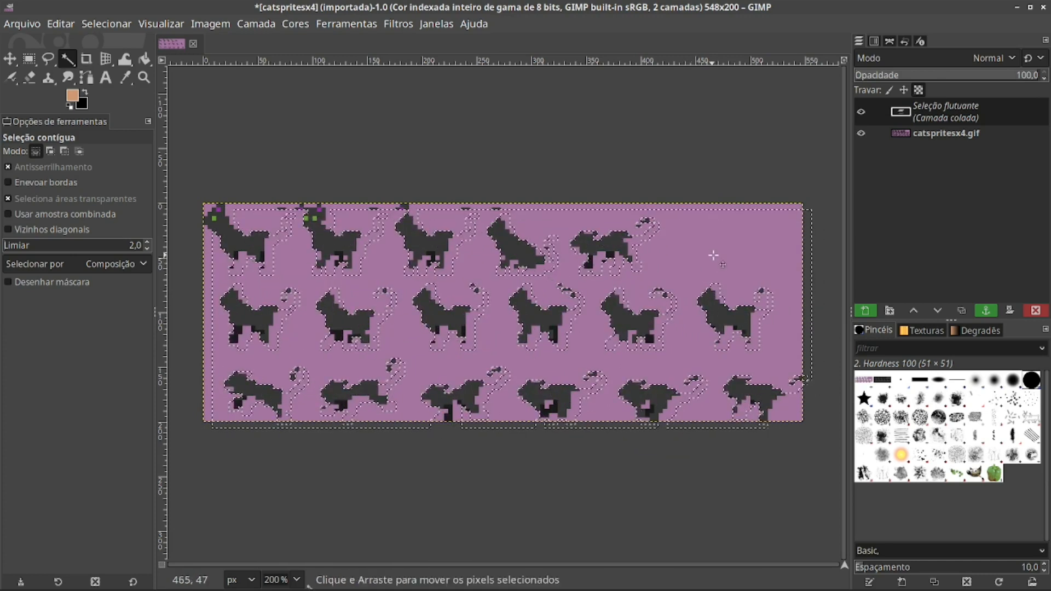
click(1021, 306)
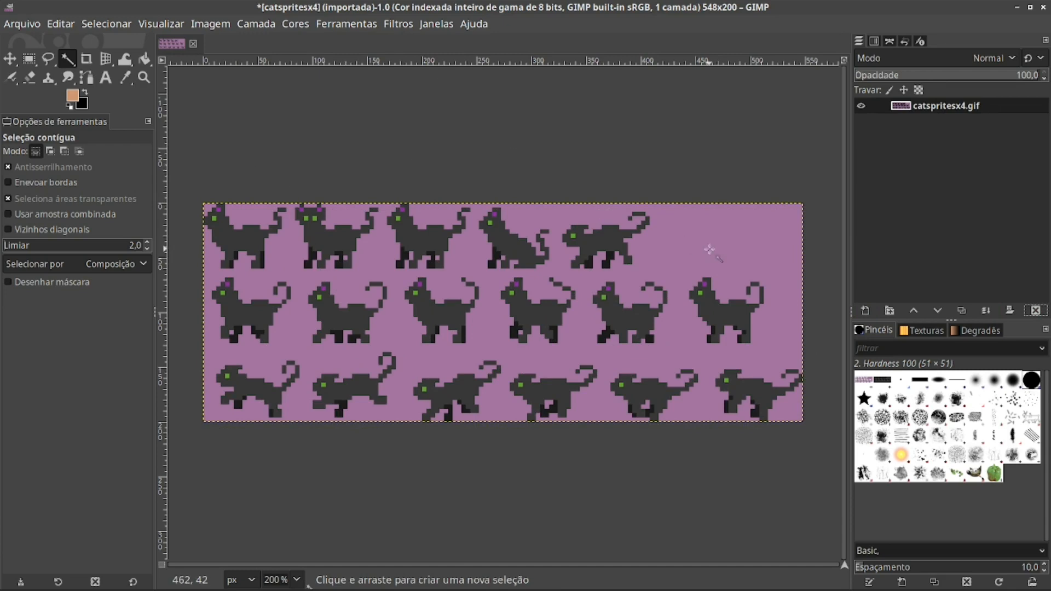
Select the dark body of the sitting cat in the upper row by color and inspect its outline at 300% zoom
click(526, 216)
click(521, 246)
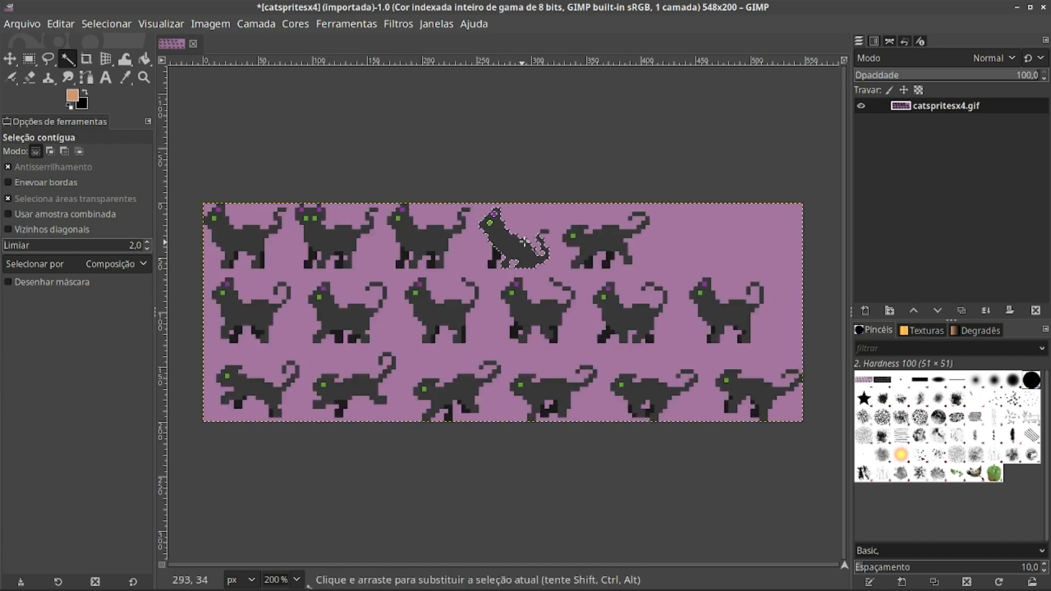
key(ctrl)
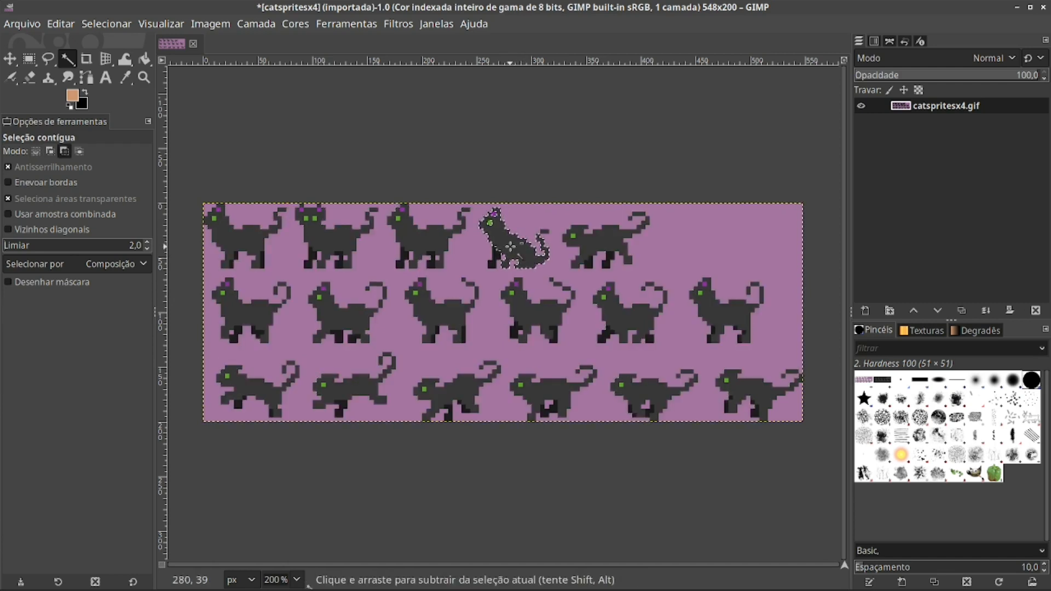
scroll(509, 247, up, 1)
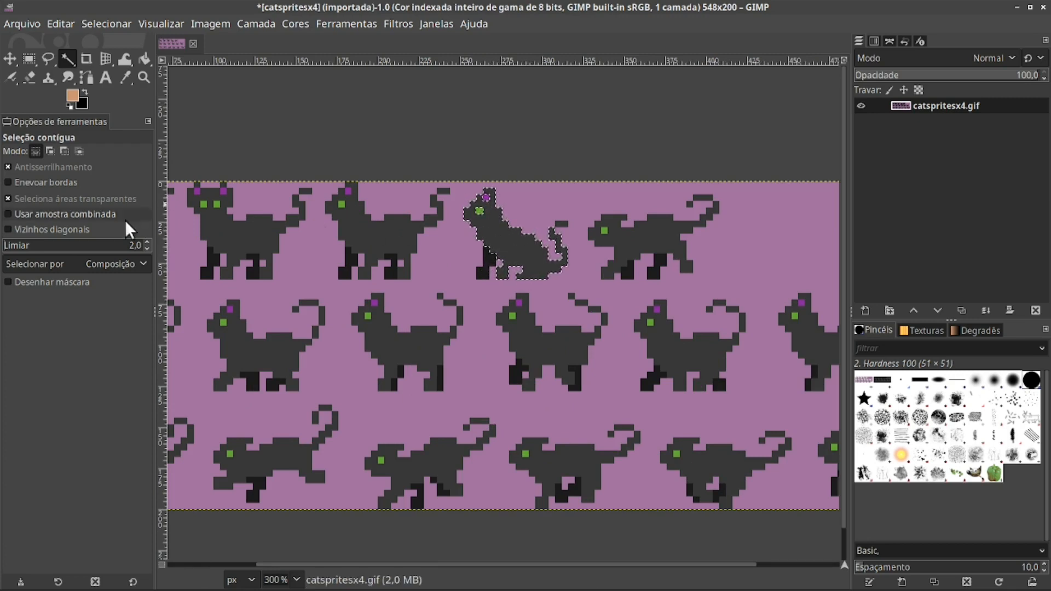
Raise the Fuzzy Select threshold to 50 and on to 106, and try selecting the sitting cat with the higher tolerance
click(5, 245)
drag(5, 245, 30, 247)
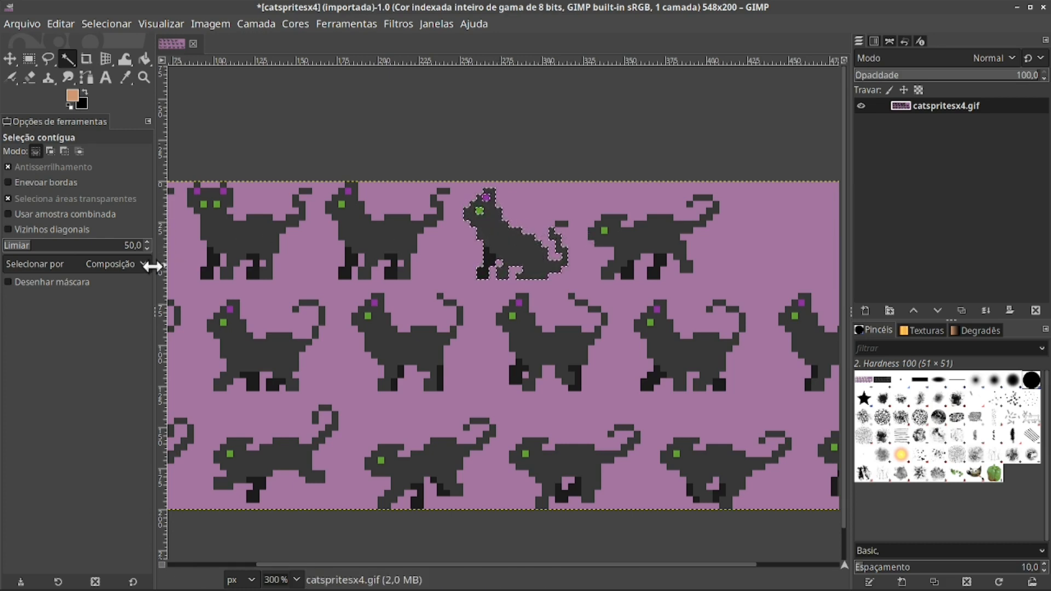
click(41, 249)
drag(41, 249, 64, 246)
key(ctrl+shift+a)
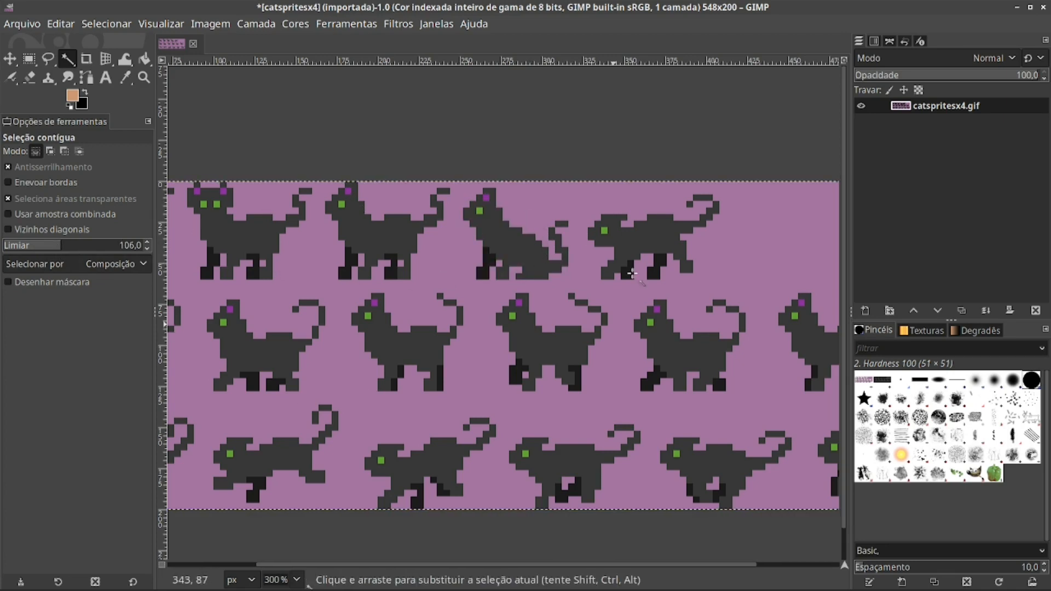
Set the Fuzzy Select threshold to 50 and reselect the sitting cat in the upper row
drag(59, 248, 32, 248)
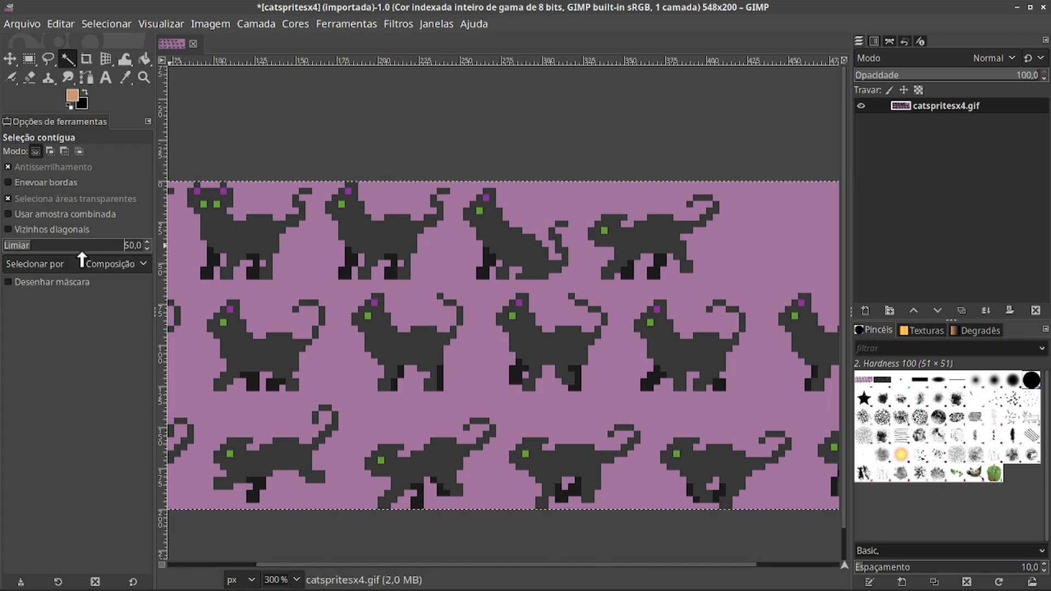
click(498, 255)
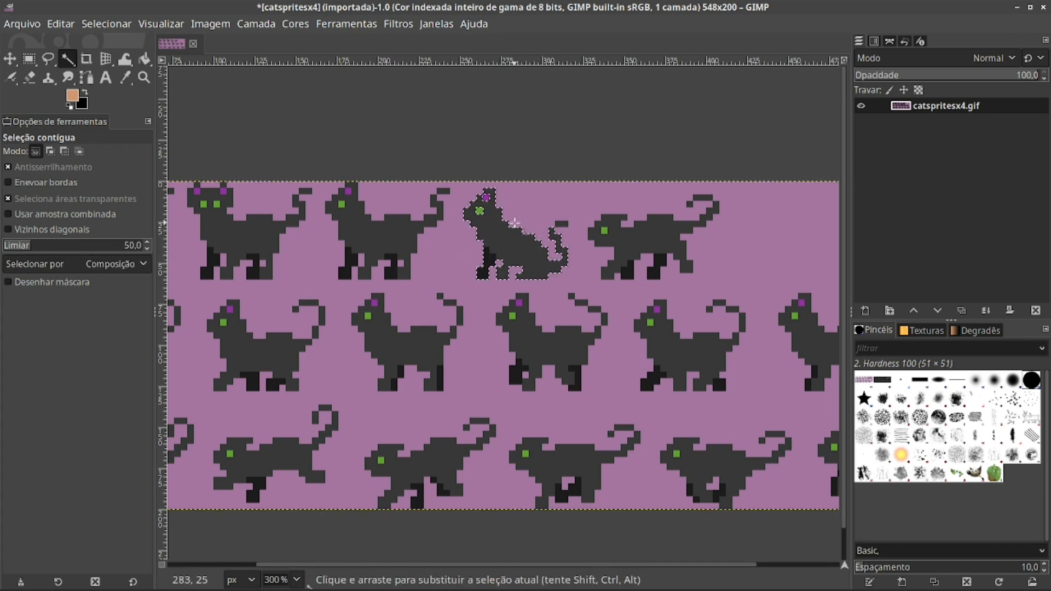